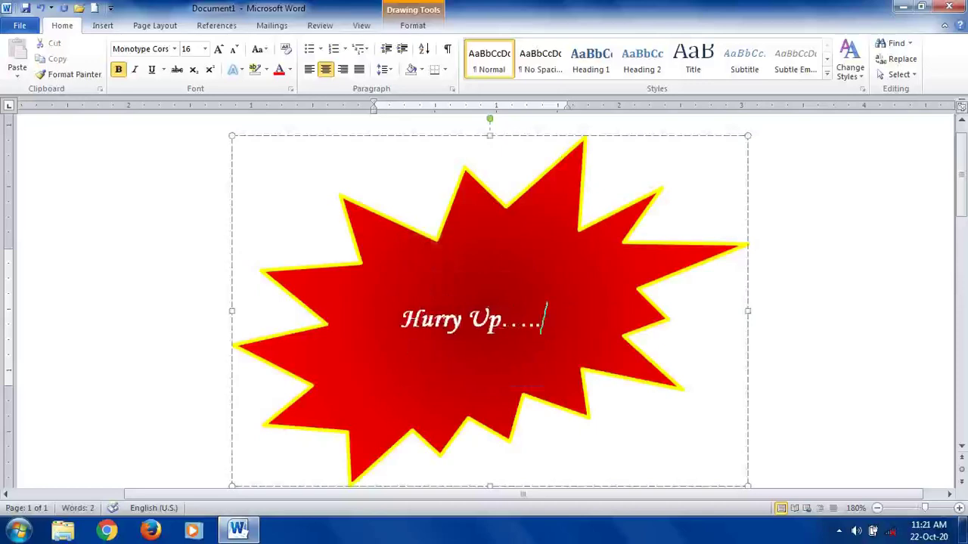
- Complete the starburst's text to read "Hurry Up…..!" followed by "This offer is For Limited Period." on the lines below
type("!")
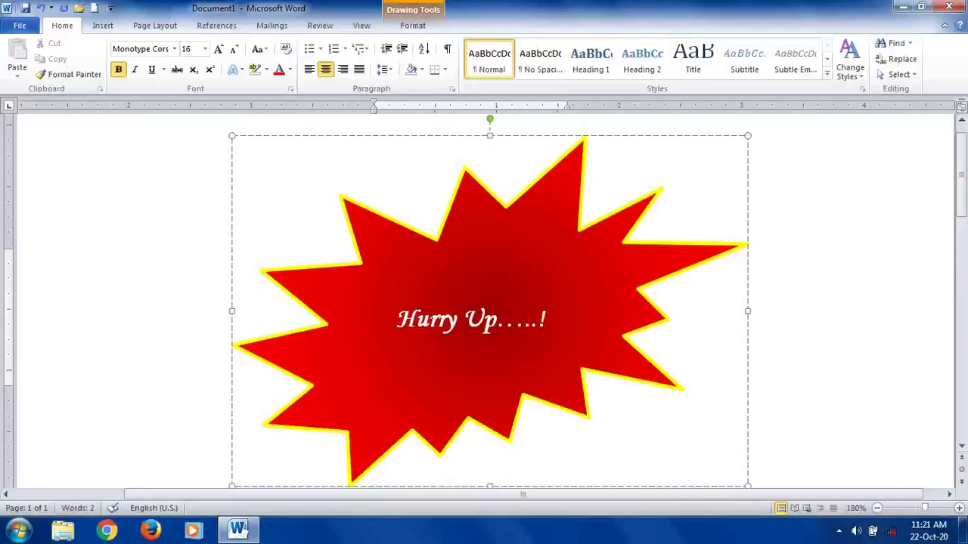
key("Return")
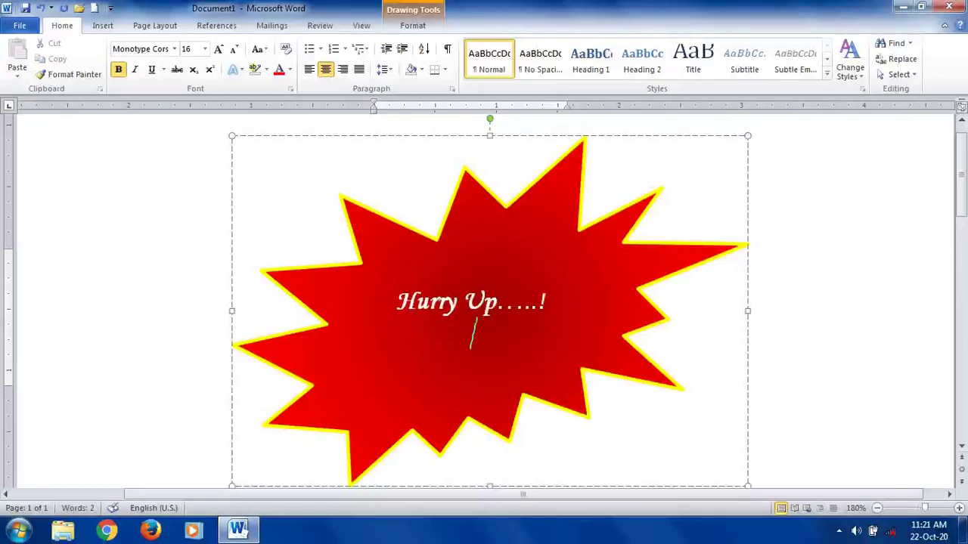
type("This")
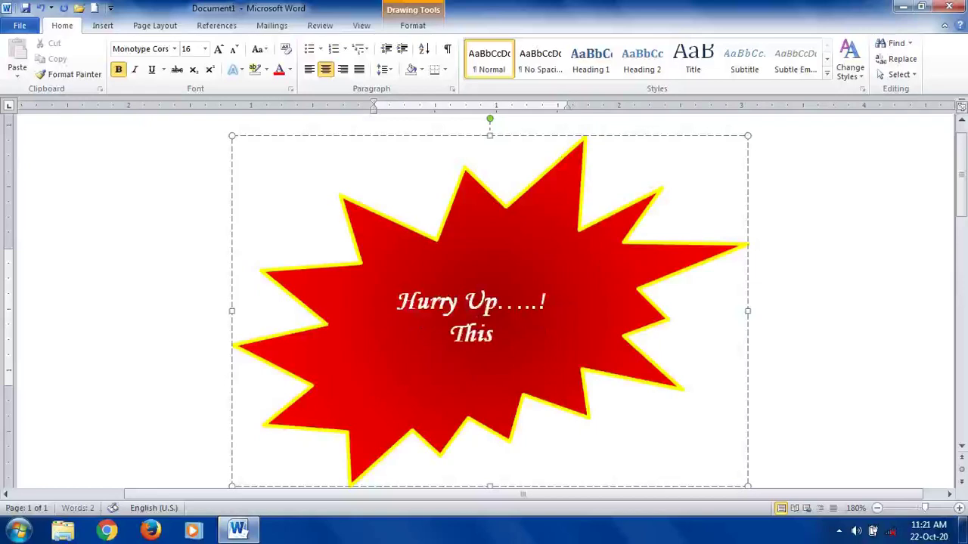
type(" offer i")
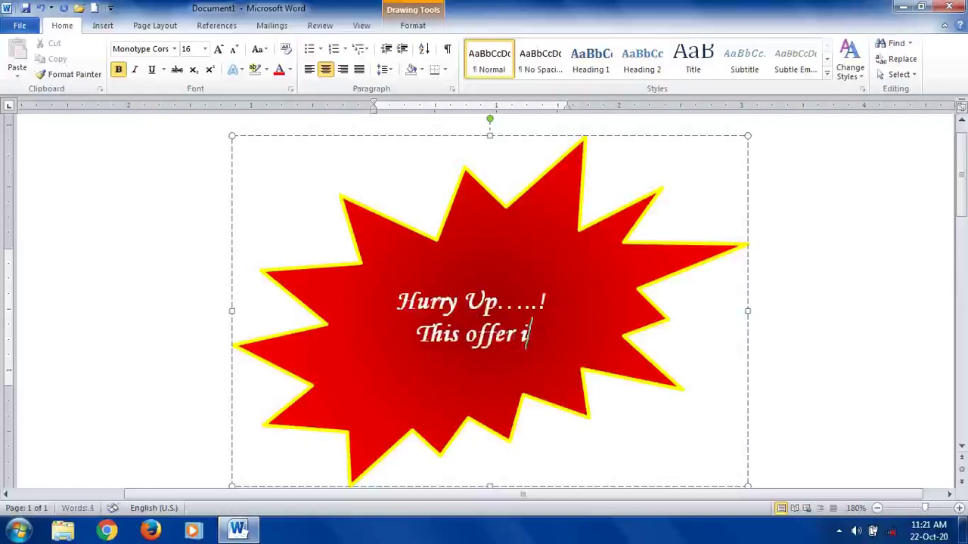
type("s for")
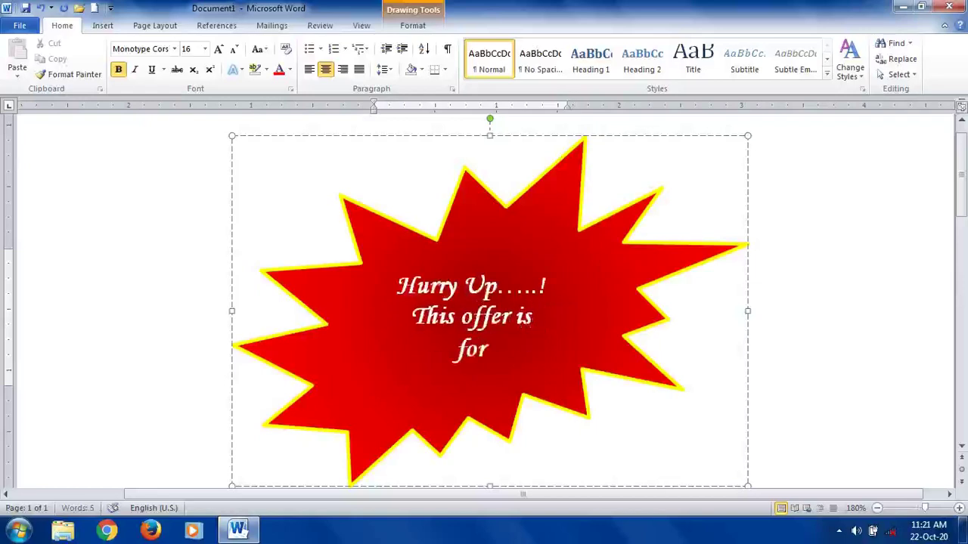
type(" Lim")
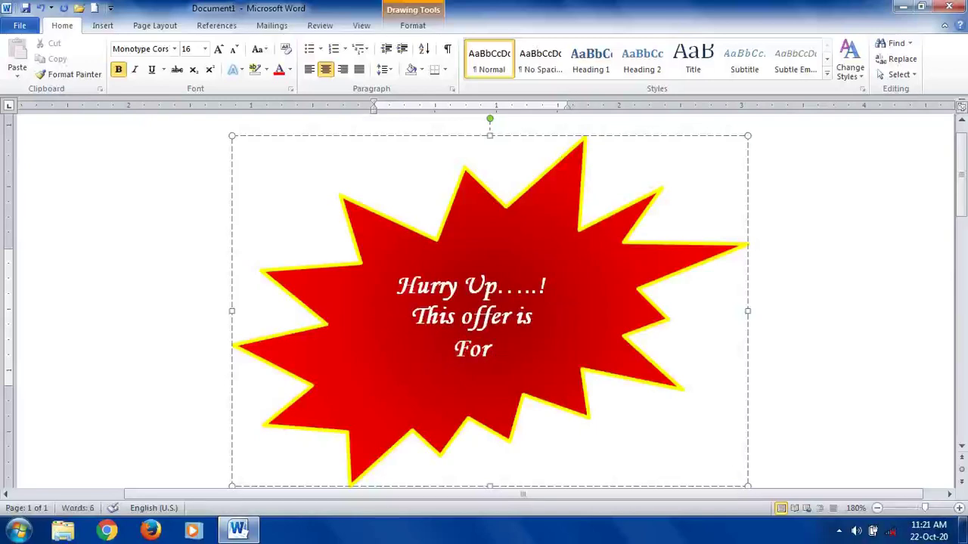
type("ited")
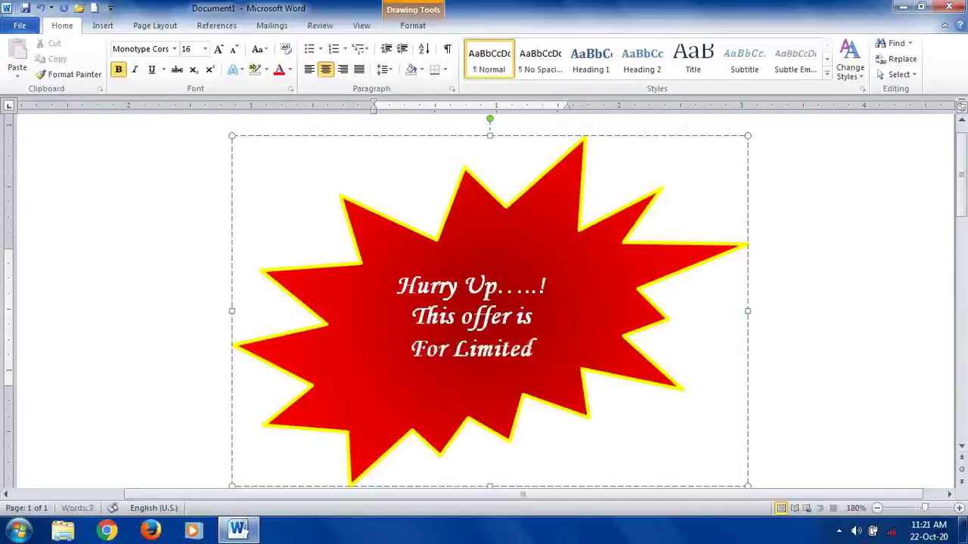
key("Return")
type("P")
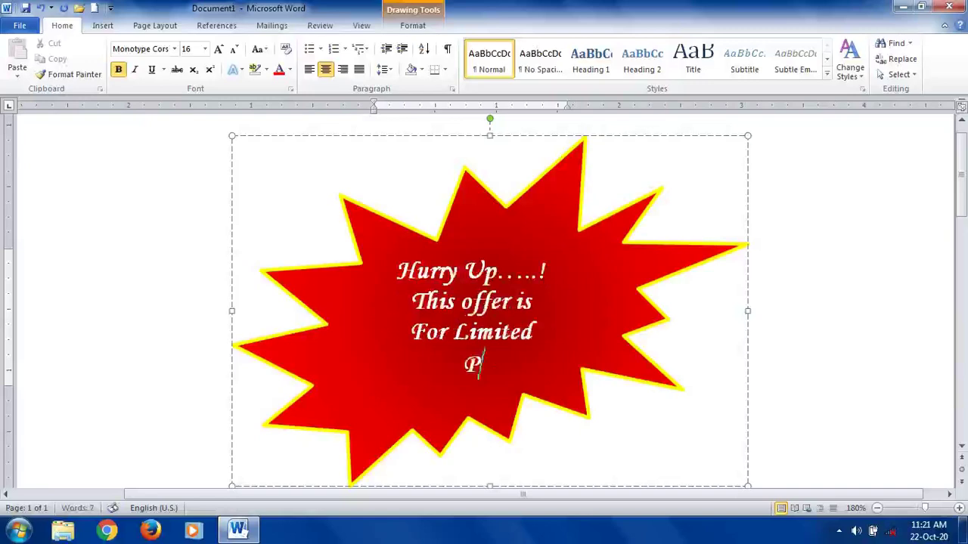
type("erio")
key("BackSpace")
key("BackSpace")
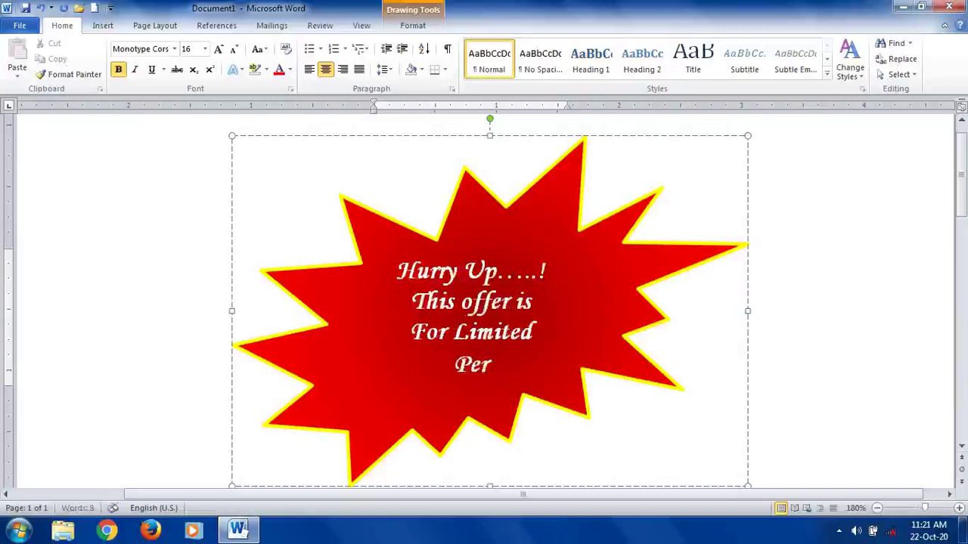
type("iod.")
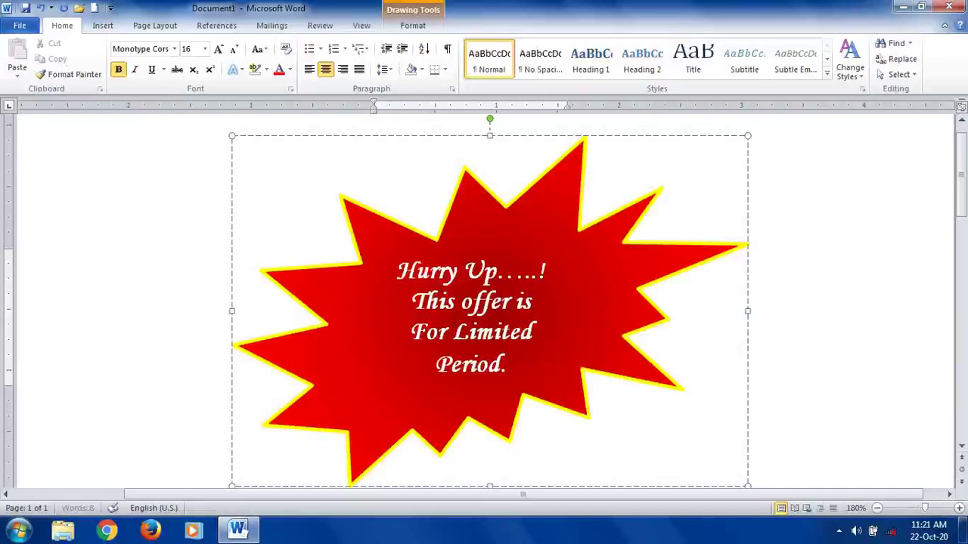
- Ignore the grammar suggestion once for the text ending in "Period." inside the starburst
right_click(473, 369)
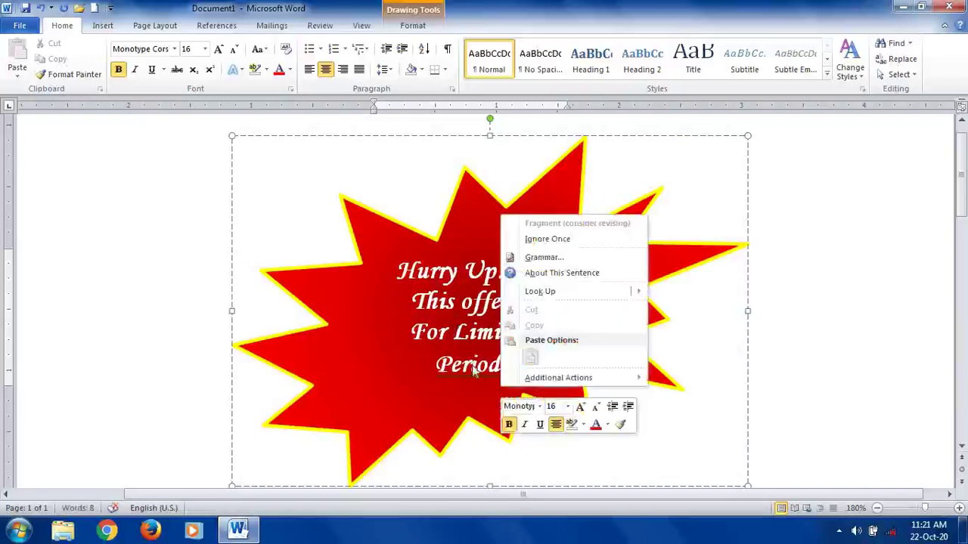
left_click(549, 240)
left_click(534, 333)
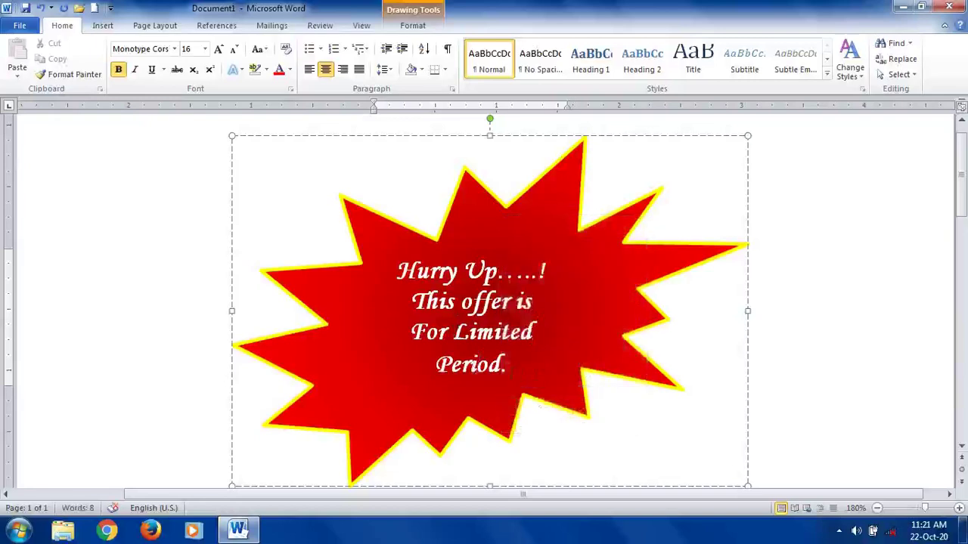
left_click_drag(502, 371, 384, 274)
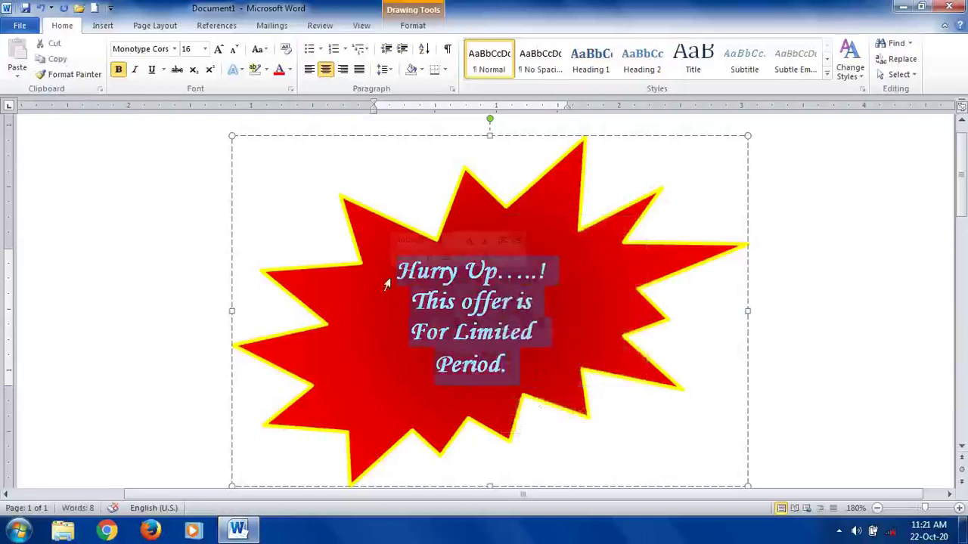
left_click(571, 348)
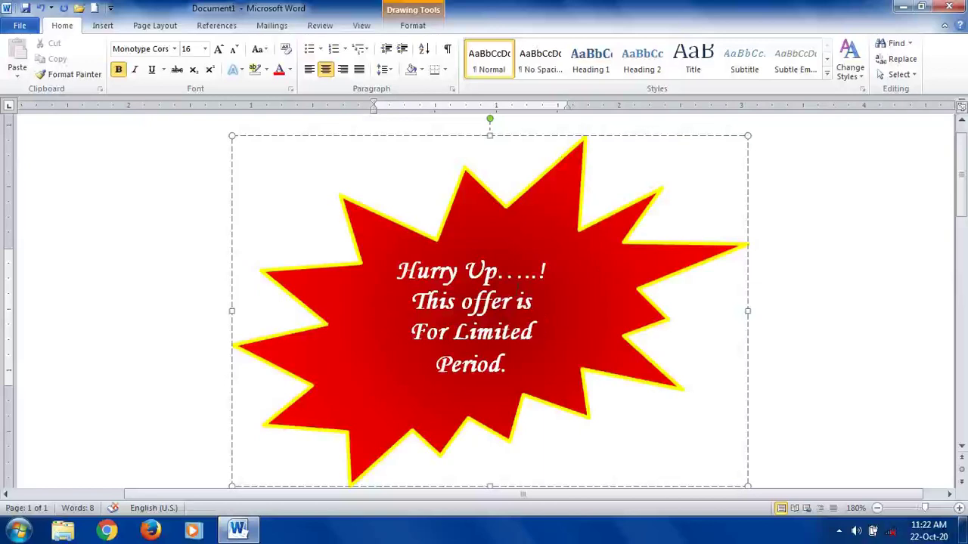
left_click(798, 321)
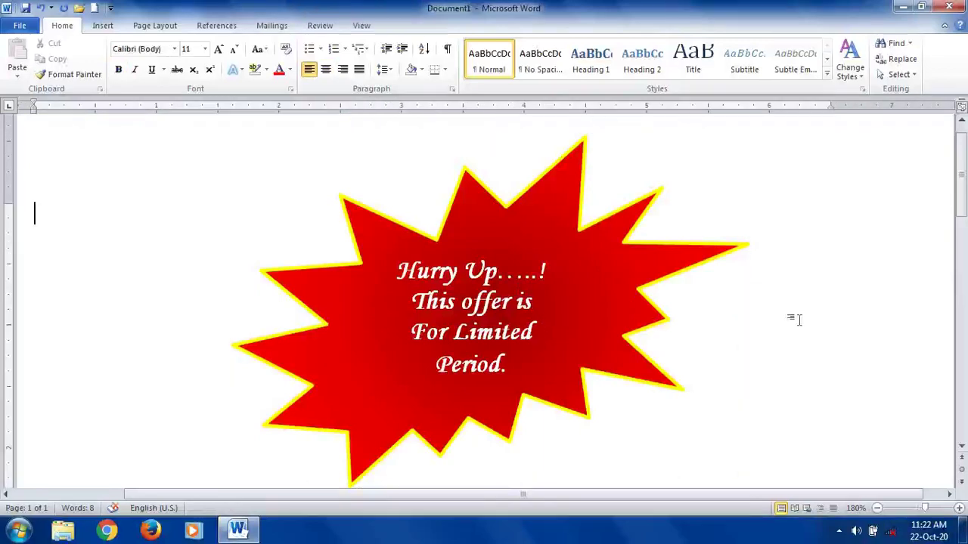
scroll(797, 321, "down", 5)
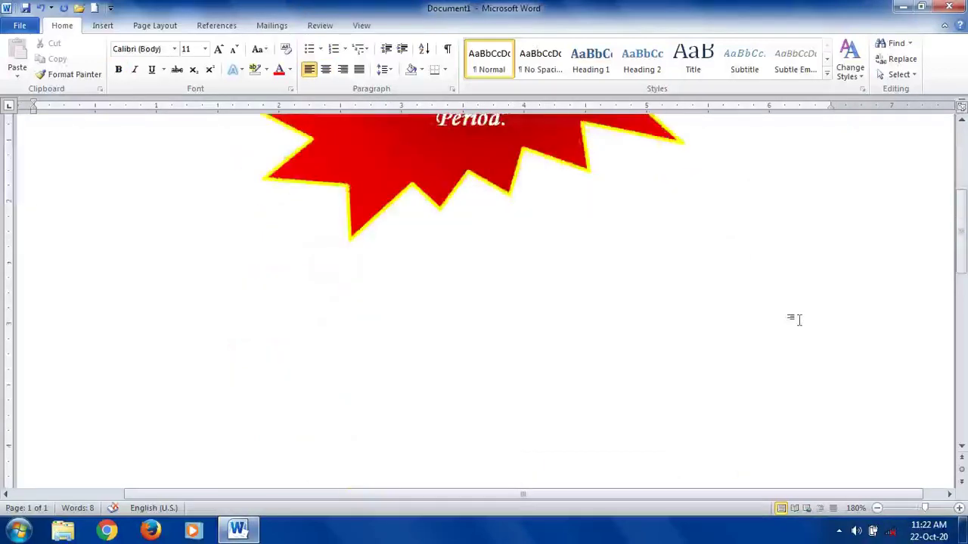
scroll(798, 321, "up", 3)
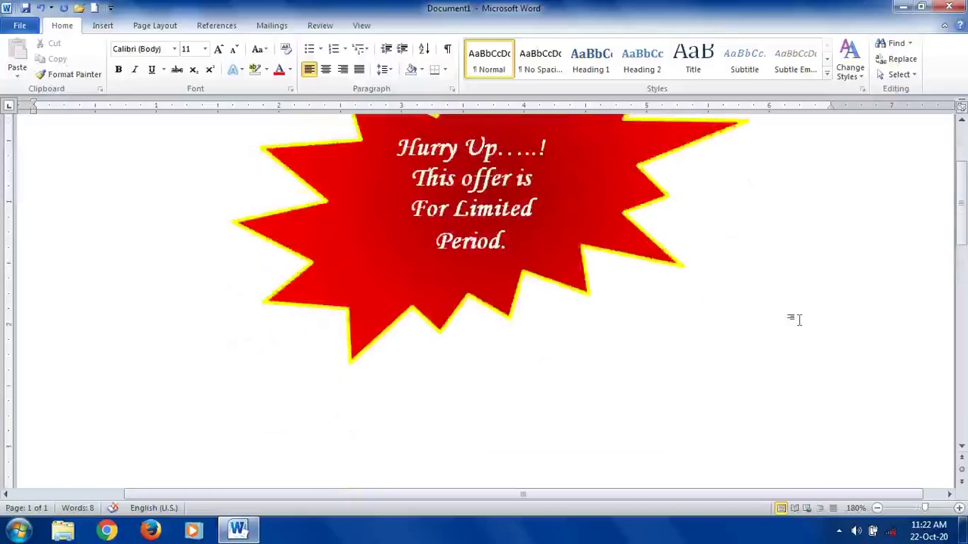
scroll(797, 321, "down", 6)
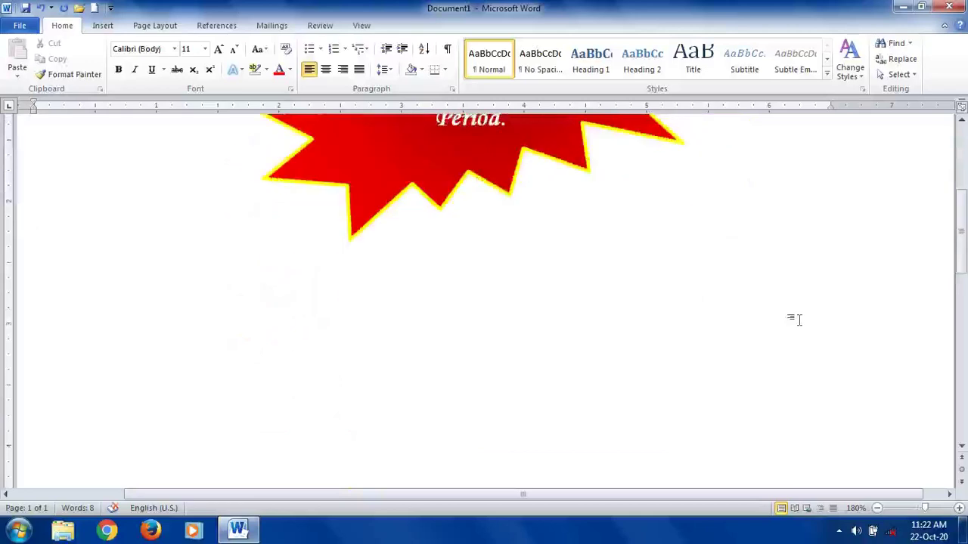
- Delete the red starburst shape together with its text, leaving the page blank
scroll(798, 321, "up", 5)
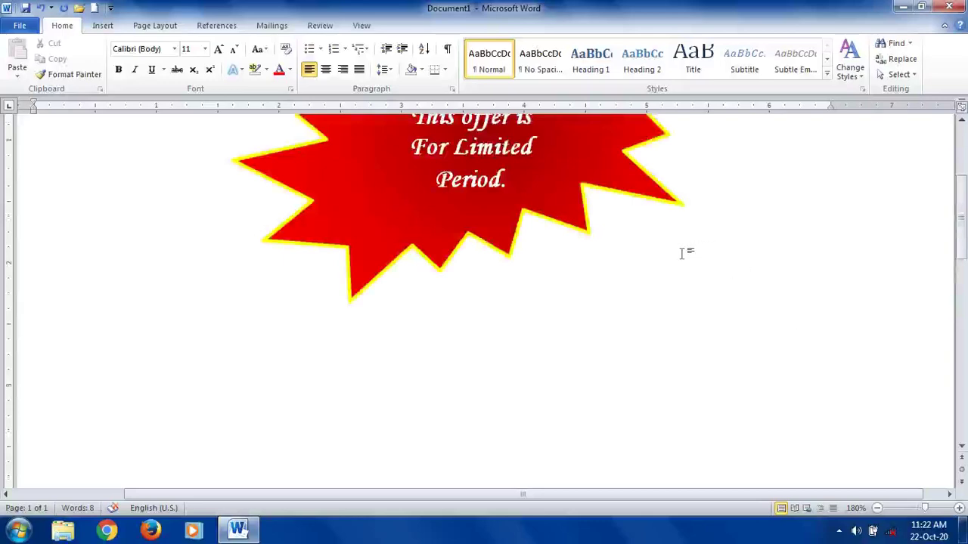
scroll(665, 250, "up", 2)
left_click(653, 264)
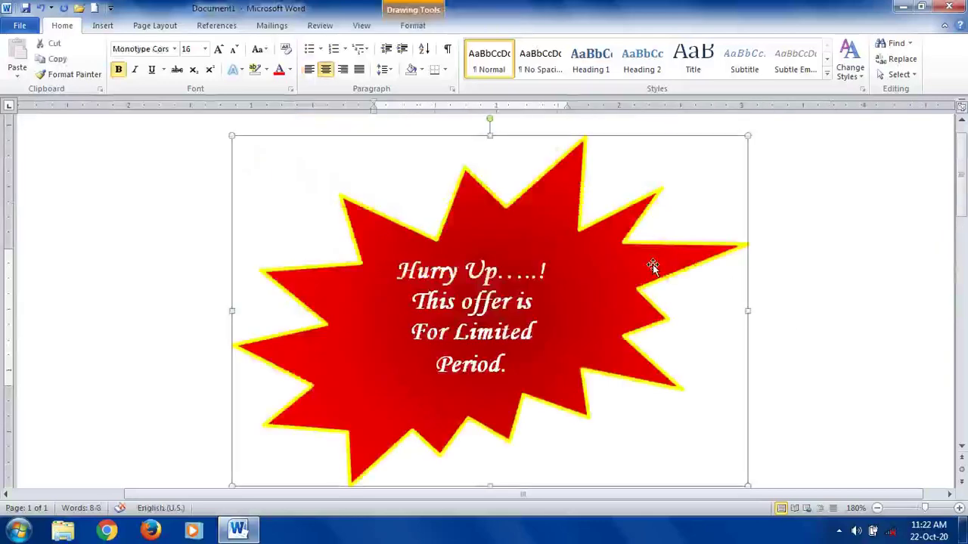
key("Delete")
scroll(580, 281, "up", 1)
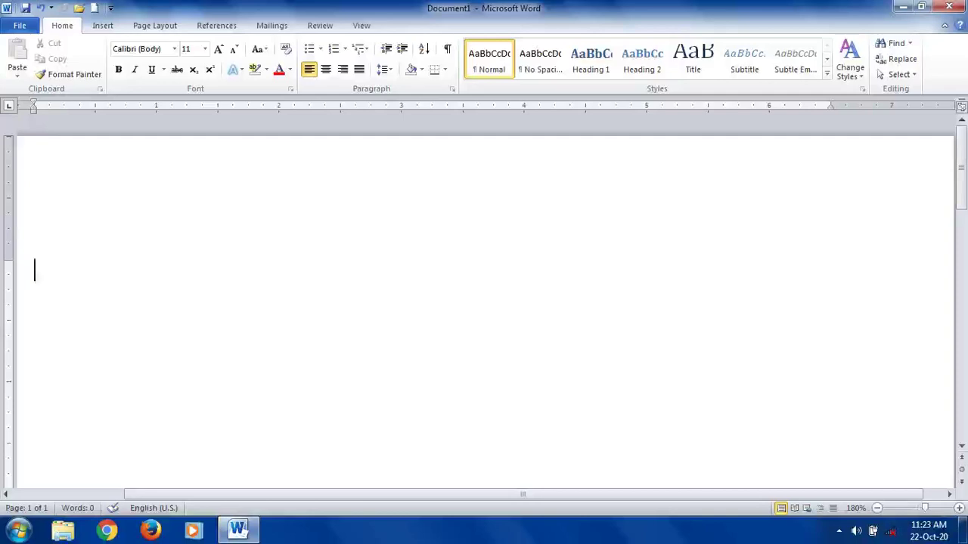
- Write "Work is Worship" on the blank page and convert that text into WordArt with the red bevelled style
type("Work is")
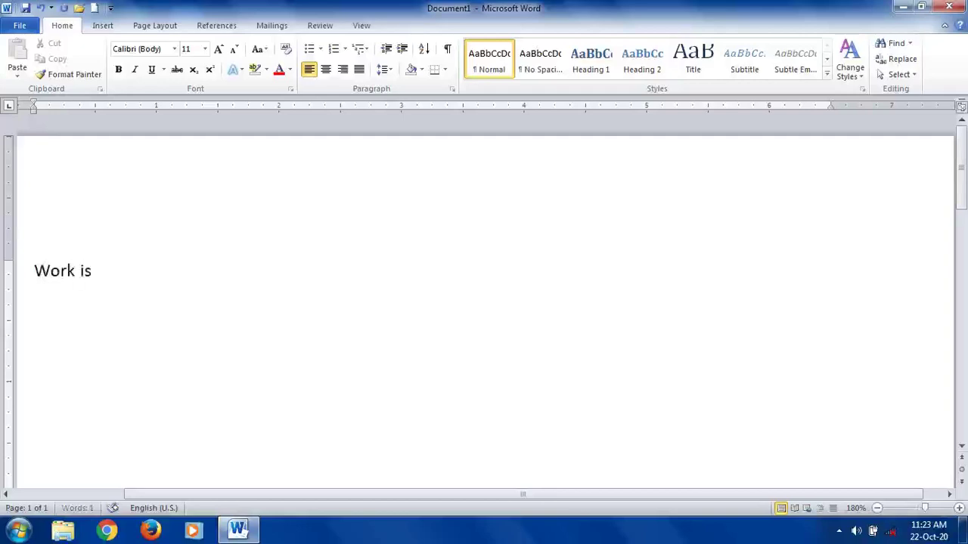
type(" Worship")
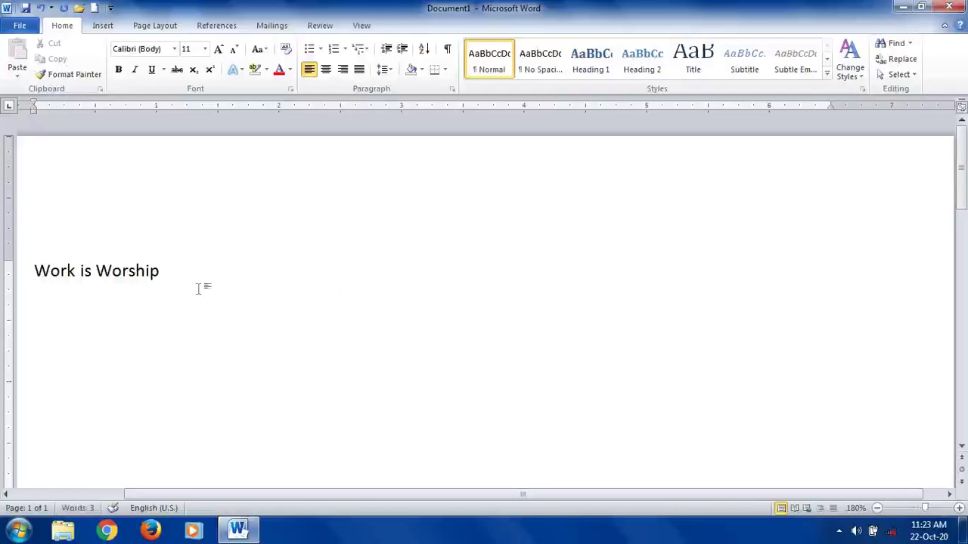
left_click_drag(181, 271, 33, 272)
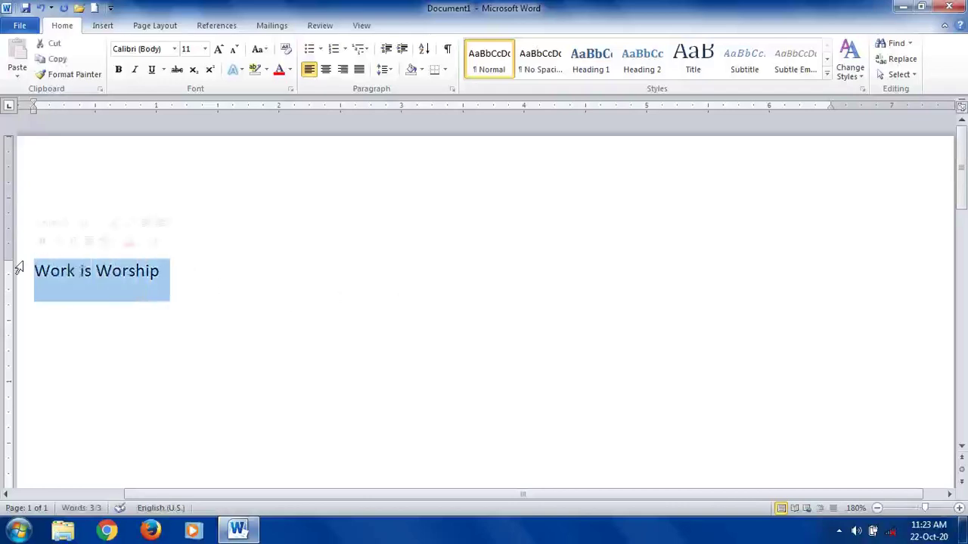
left_click(100, 29)
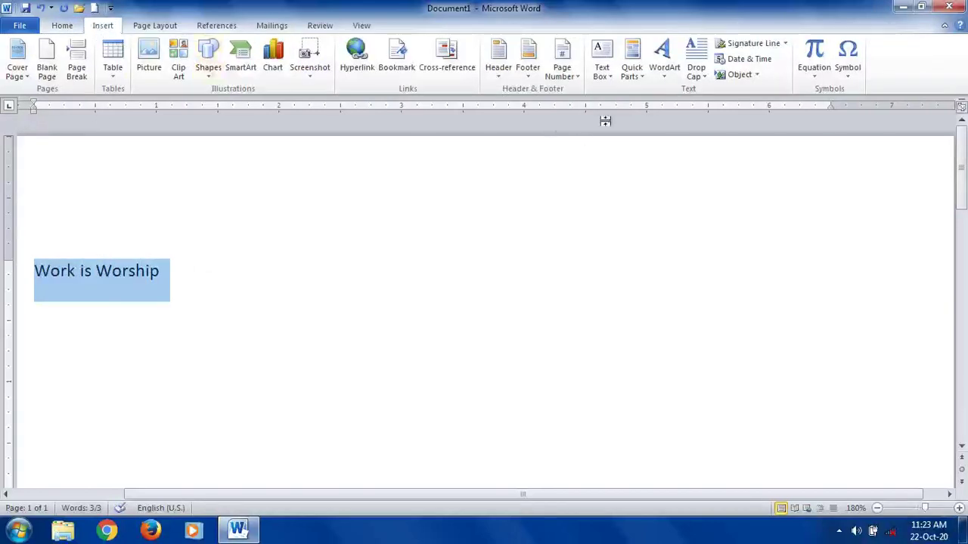
left_click(661, 85)
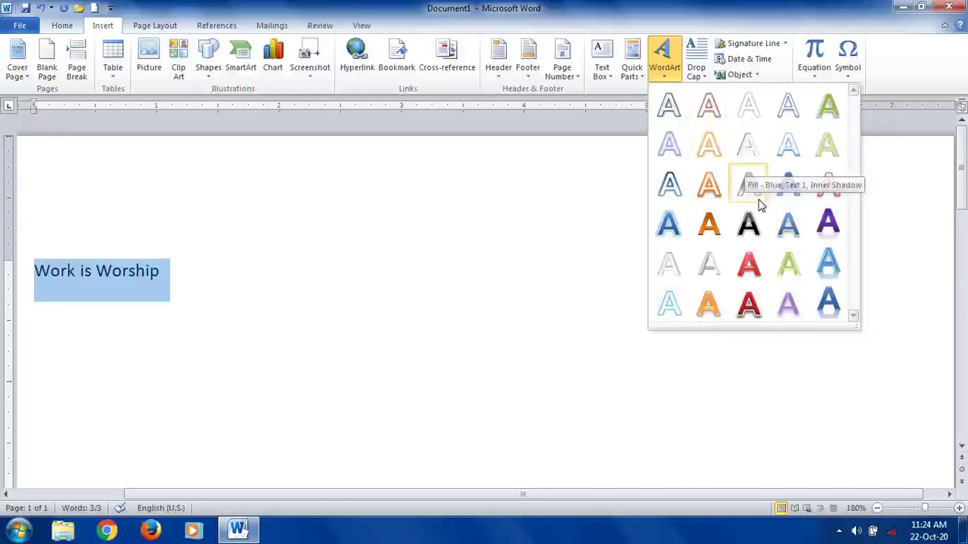
left_click(747, 260)
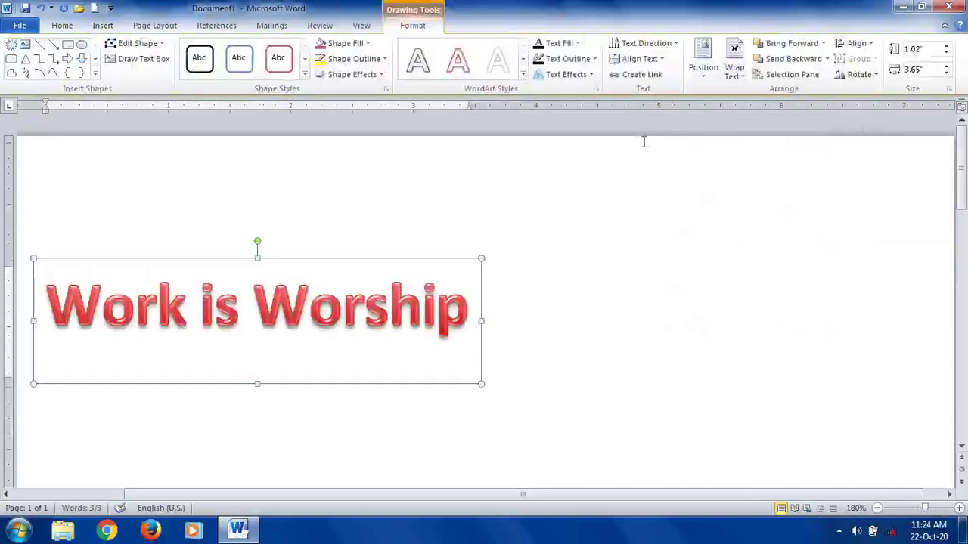
- Create a second "Work is Worship" WordArt in the black style with white outline and move it up and right of the red one
left_click(103, 27)
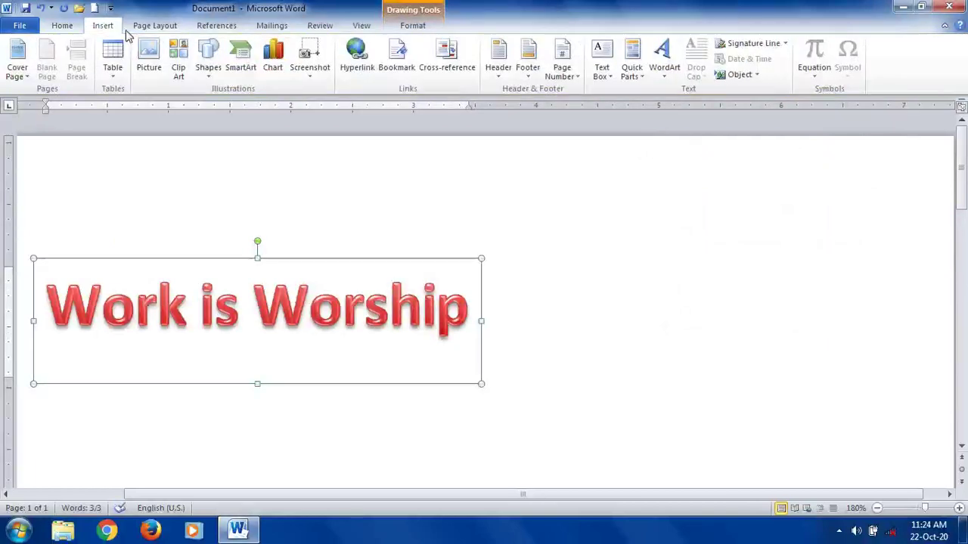
left_click(662, 76)
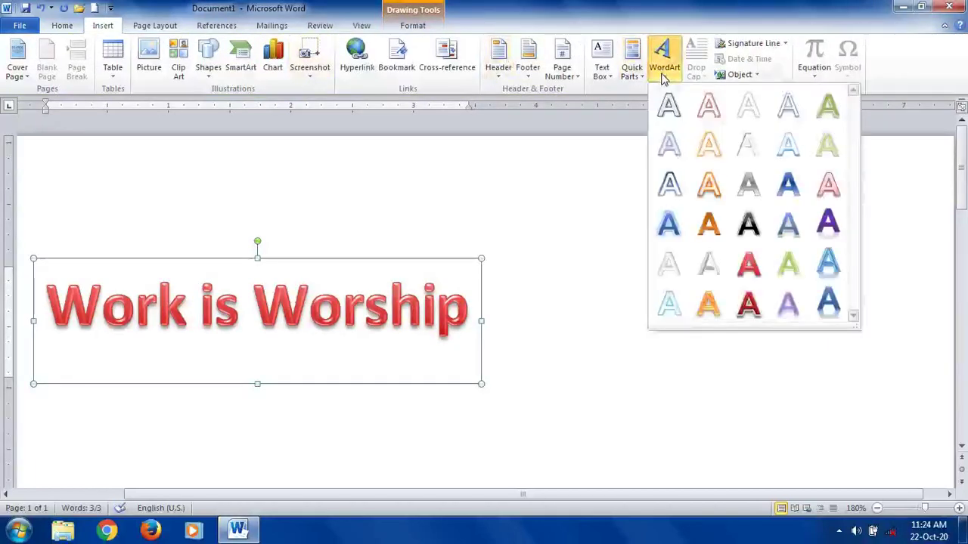
left_click(750, 236)
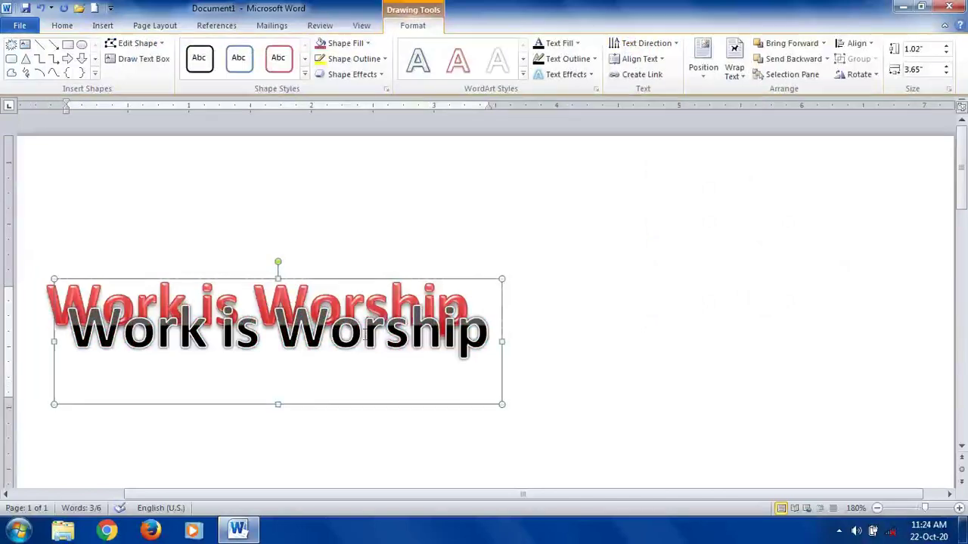
left_click_drag(365, 334, 385, 334)
left_click_drag(428, 267, 562, 231)
left_click(491, 264)
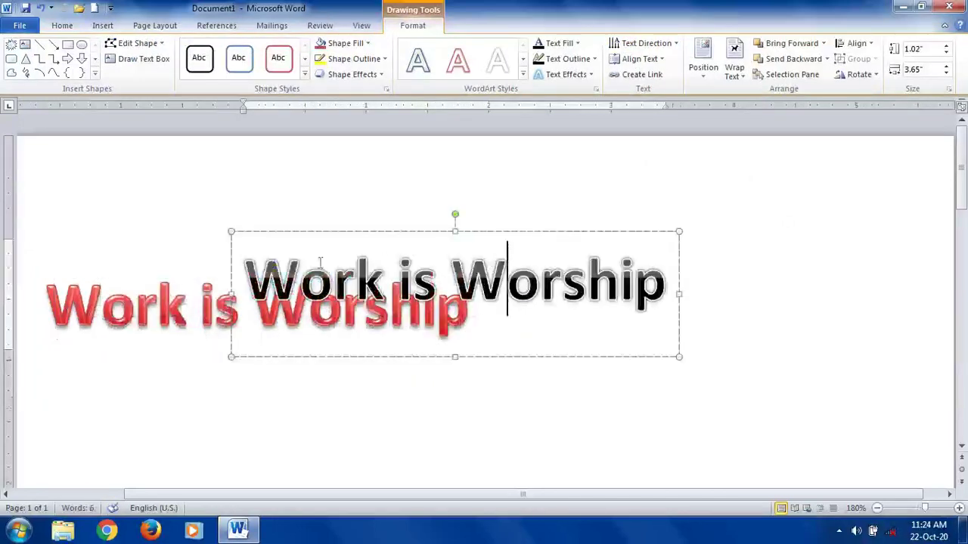
left_click_drag(244, 279, 722, 149)
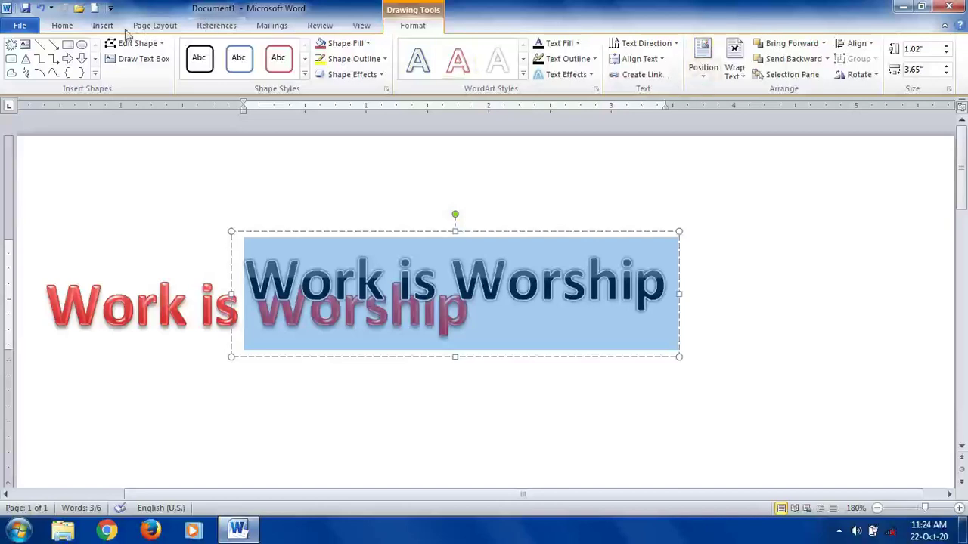
- Delete all the text in the red "Work is Worship" WordArt
left_click(101, 304)
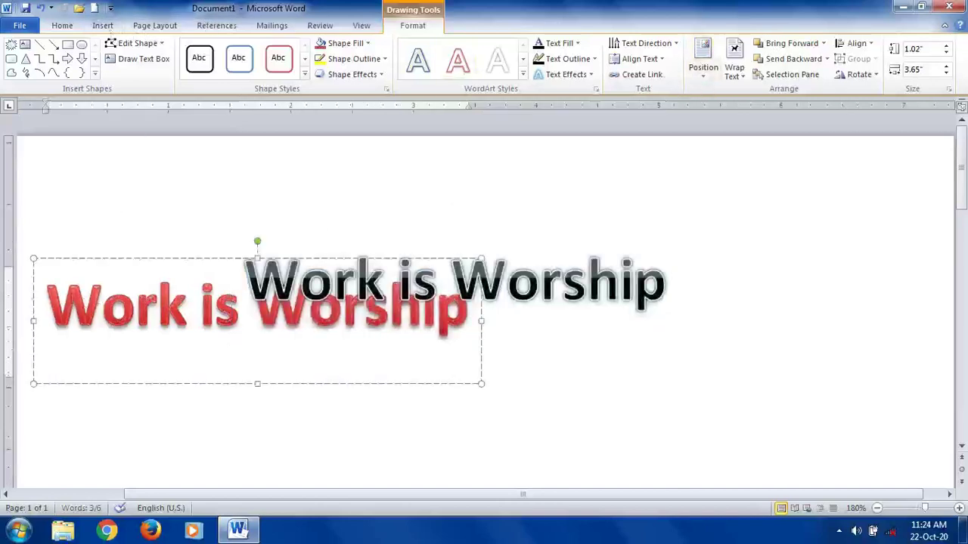
key("Delete")
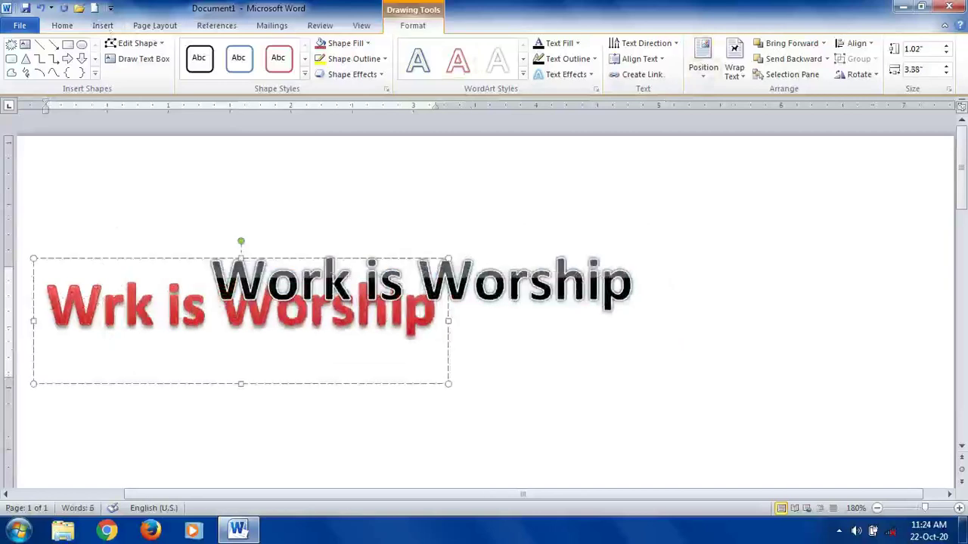
left_click_drag(49, 301, 577, 315)
key("Delete")
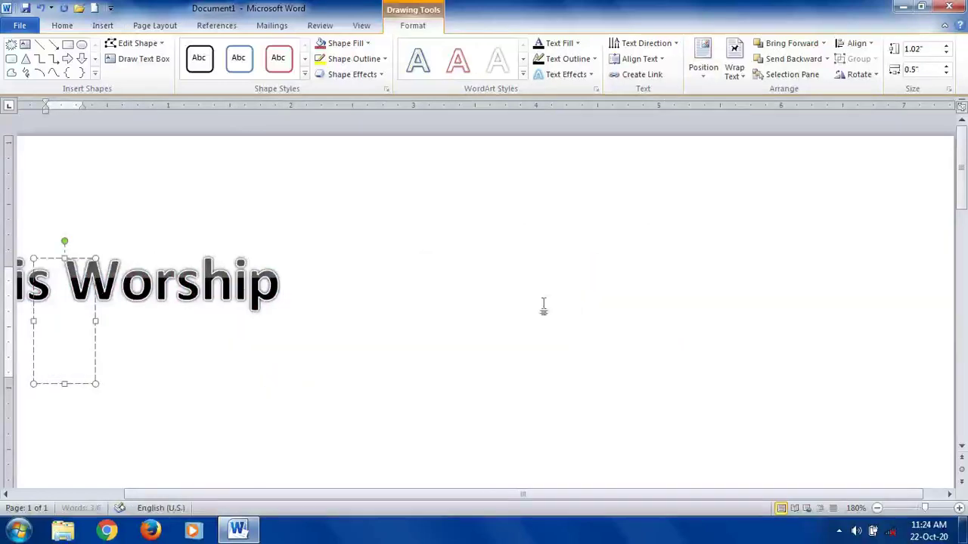
- Move the black "Work is Worship" WordArt to the right until the whole phrase lies within the visible page
left_click(226, 239)
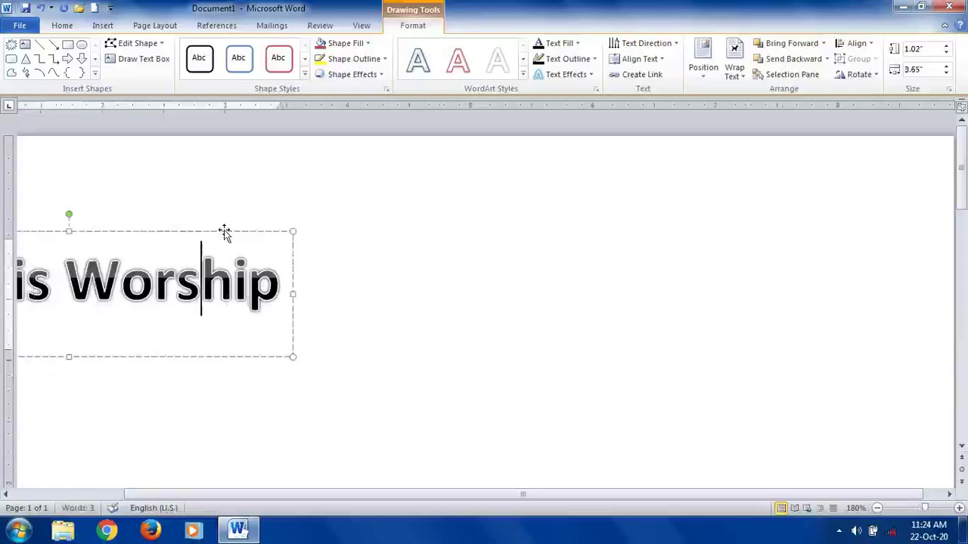
left_click_drag(225, 230, 590, 237)
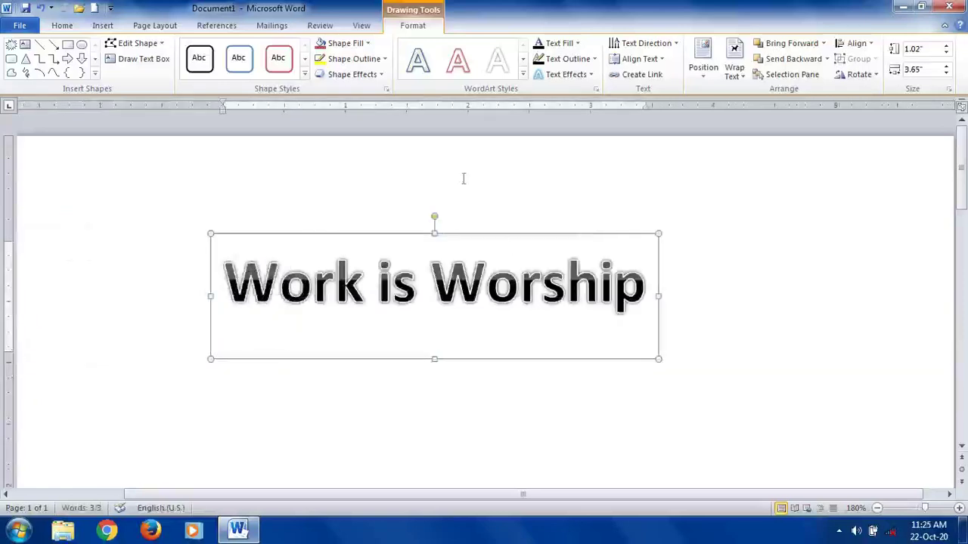
- Try to add another "Work is Worship" WordArt in the blue gradient style
left_click(102, 29)
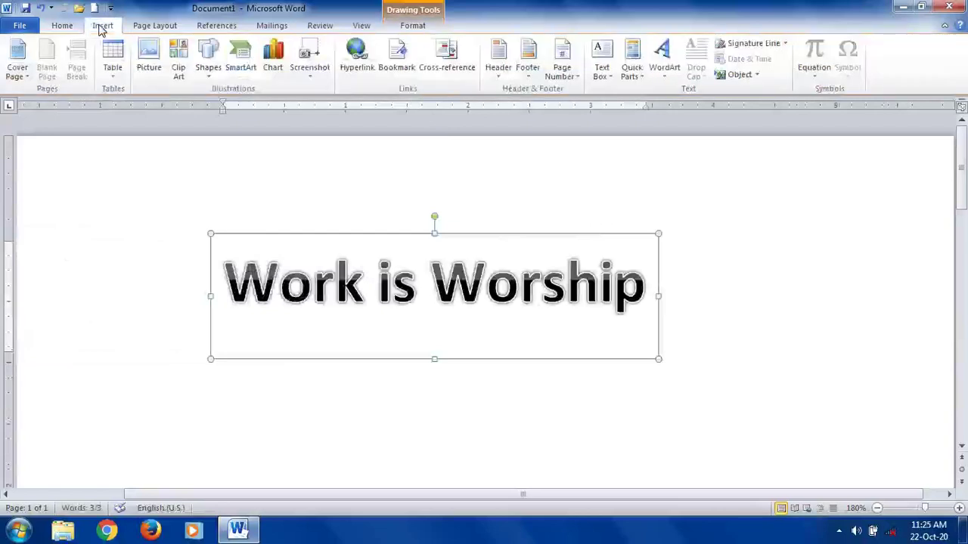
left_click(667, 76)
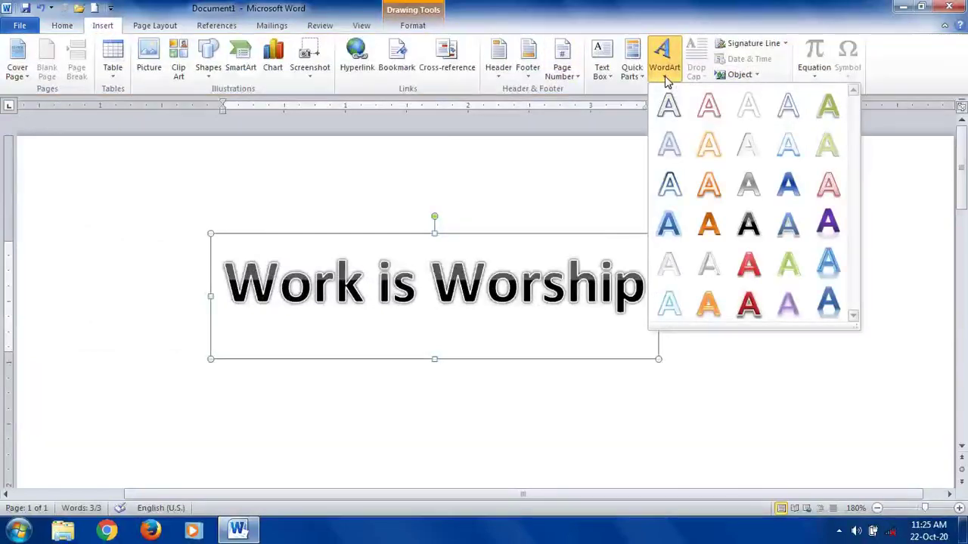
left_click(788, 185)
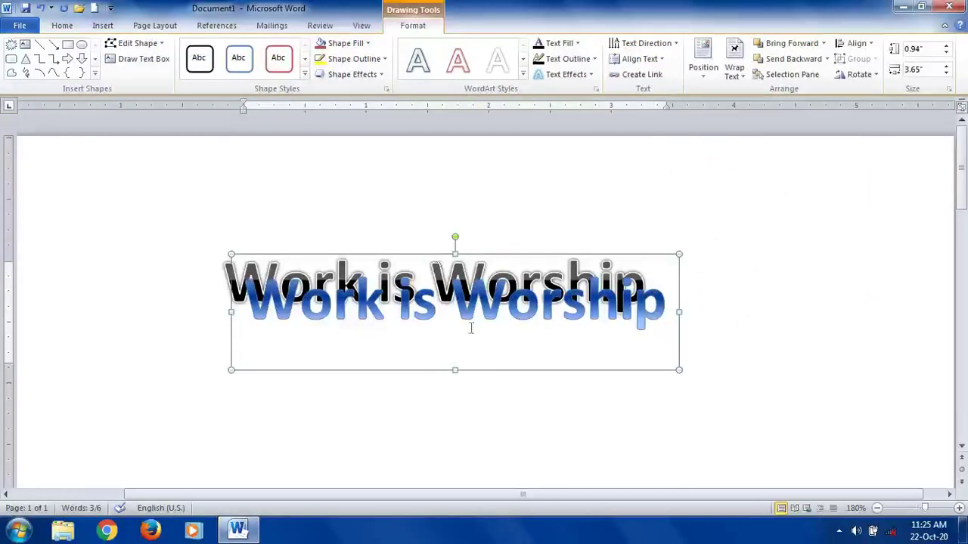
left_click_drag(471, 328, 424, 302)
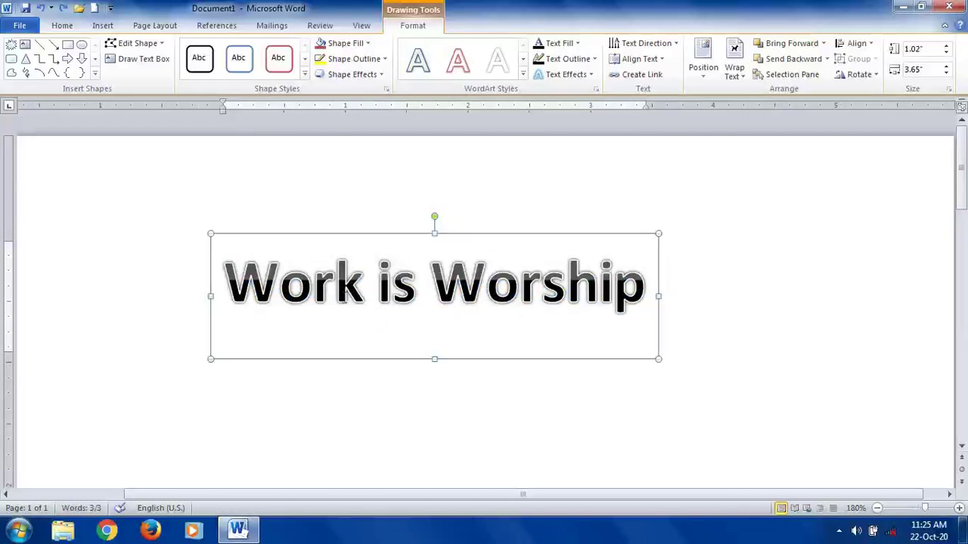
- Fill the background of the black "Work is Worship" WordArt box with the standard Yellow colour
left_click(341, 286)
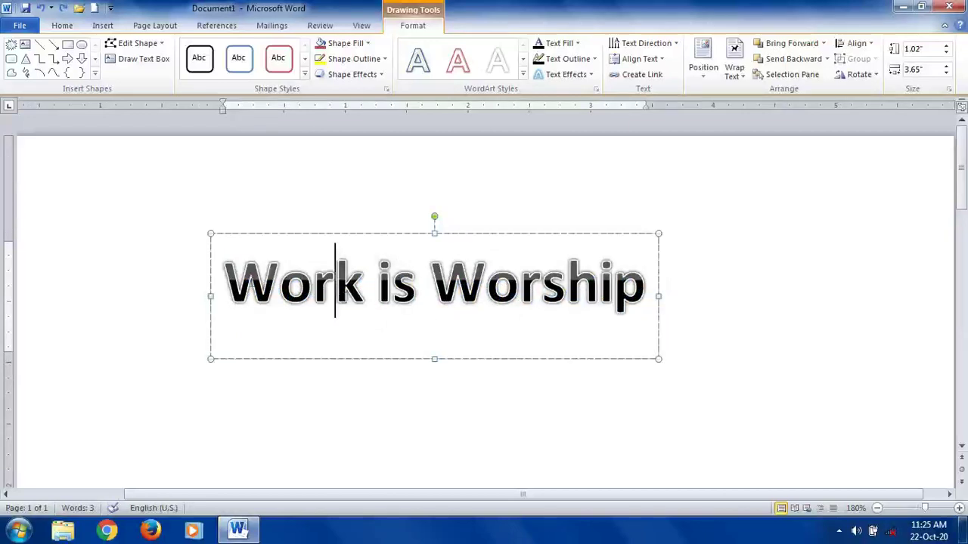
left_click_drag(223, 286, 651, 287)
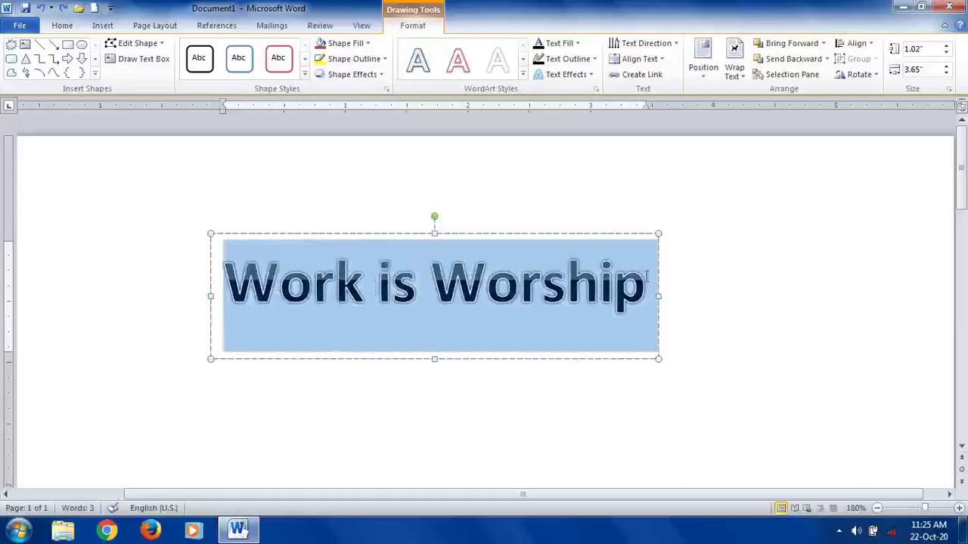
left_click(368, 43)
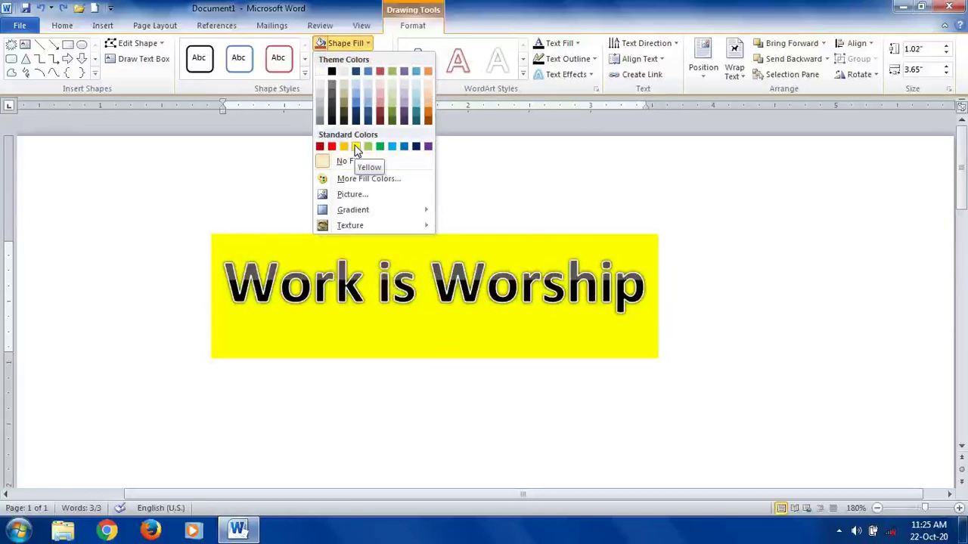
left_click(356, 149)
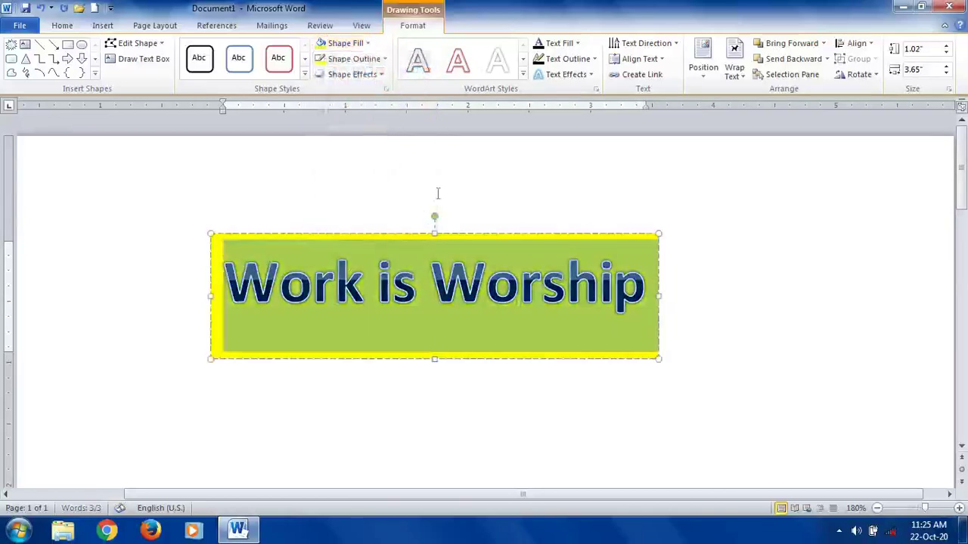
left_click(459, 203)
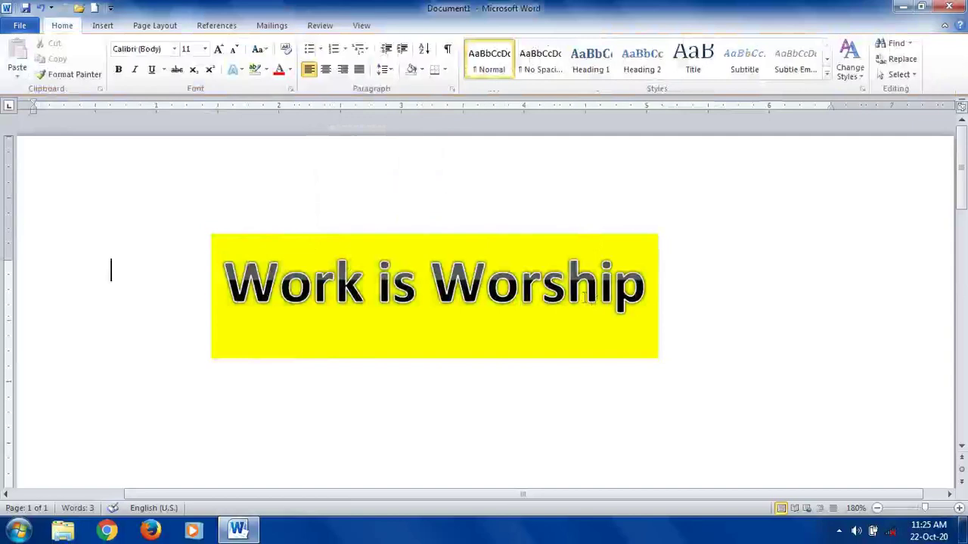
- Change the text fill of the "Work is Worship" WordArt to standard red
left_click(584, 297)
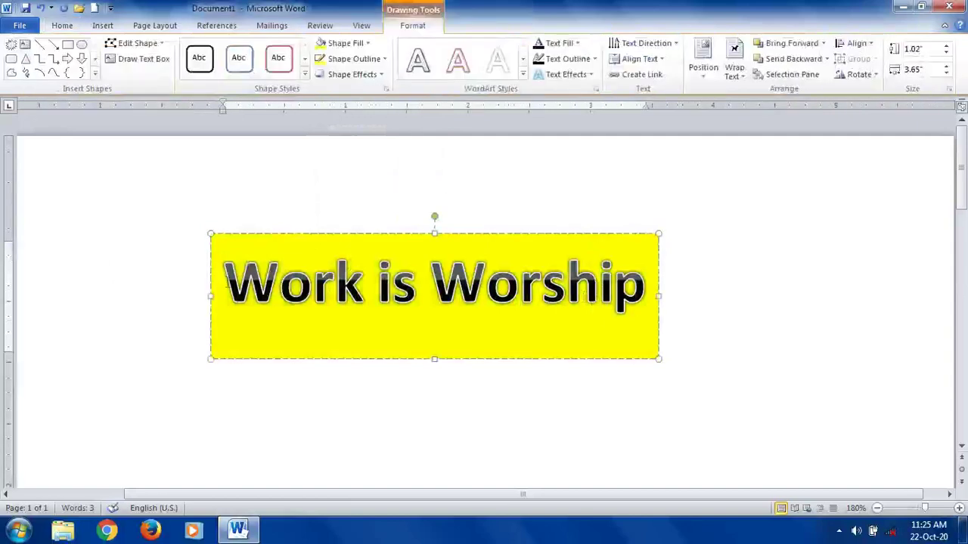
left_click_drag(222, 284, 657, 285)
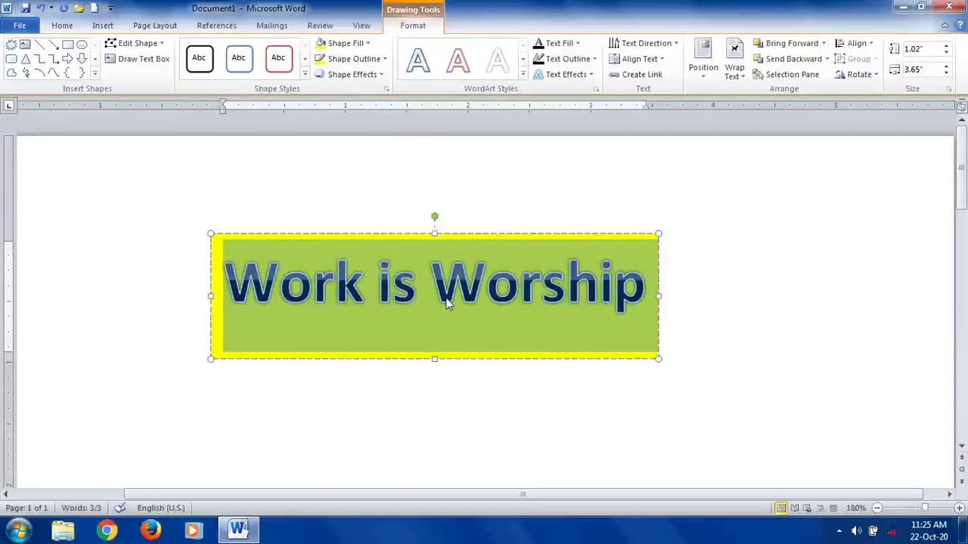
left_click(579, 44)
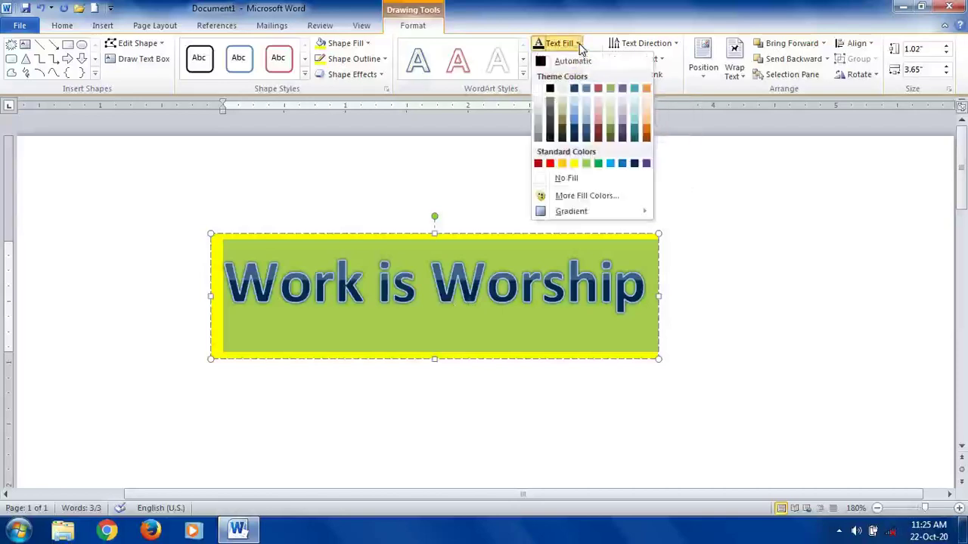
left_click(551, 166)
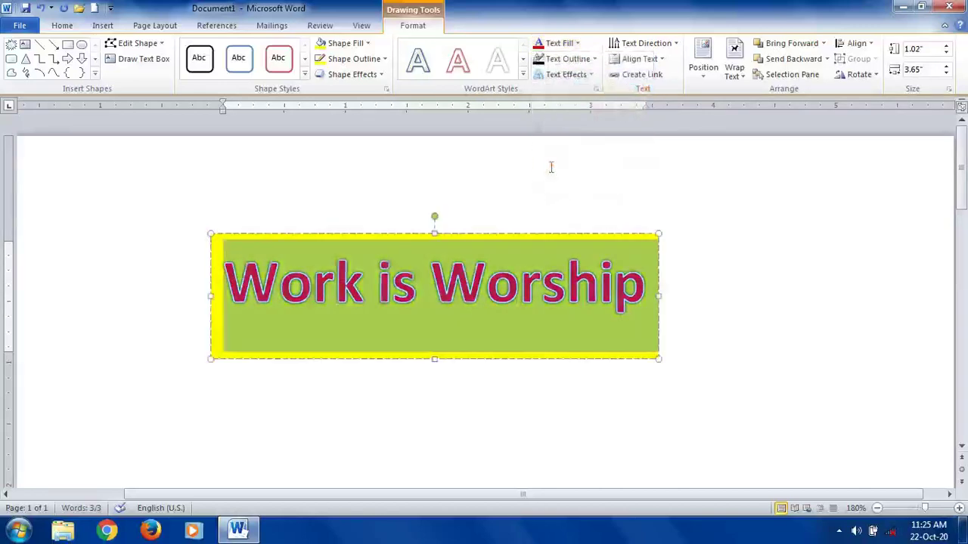
left_click(707, 274)
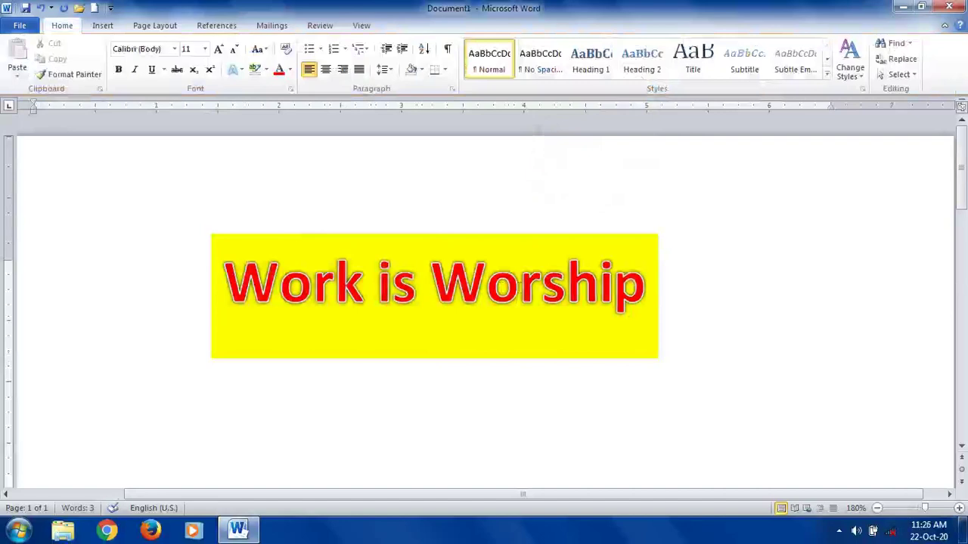
- Add a fading, offset reflection beneath the red "Work is Worship" text
left_click_drag(254, 295, 765, 285)
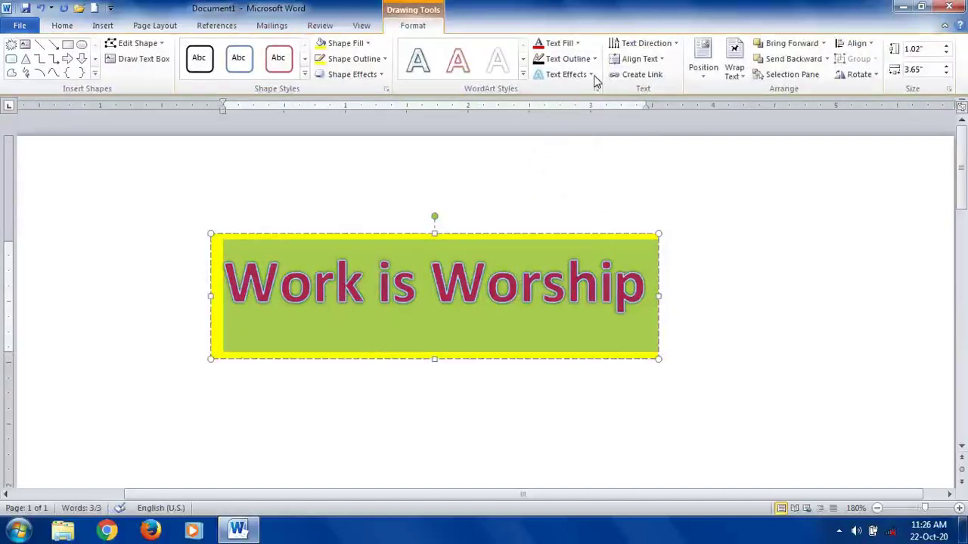
left_click(593, 60)
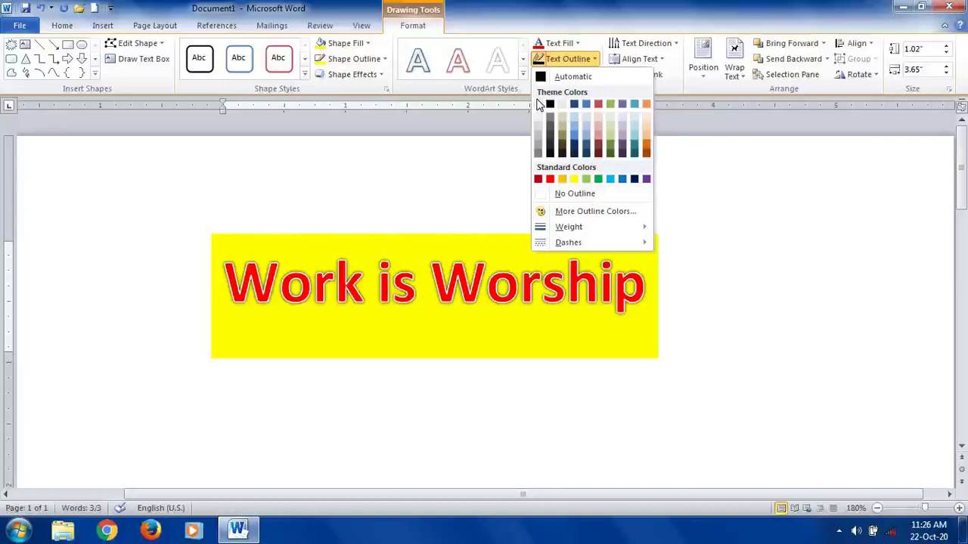
left_click(467, 274)
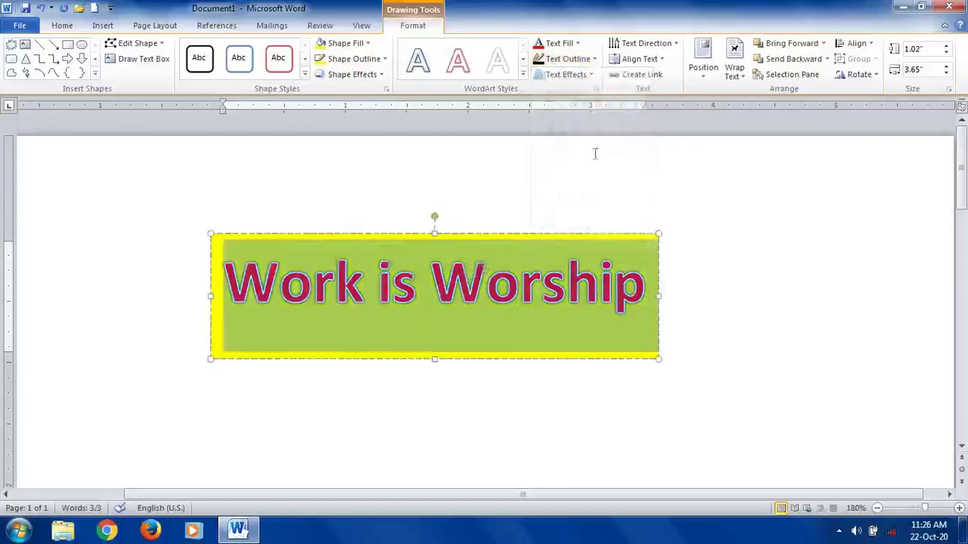
left_click(592, 75)
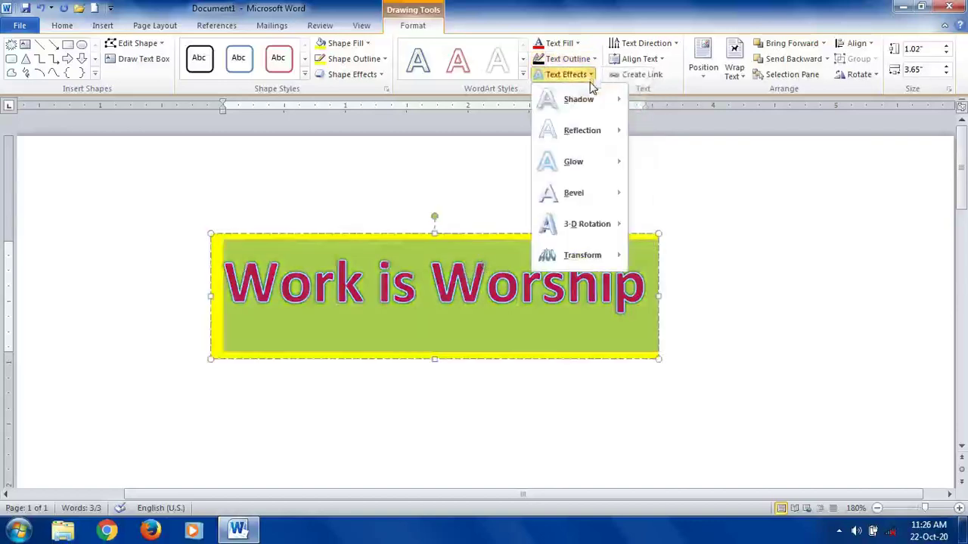
mouse_move(587, 102)
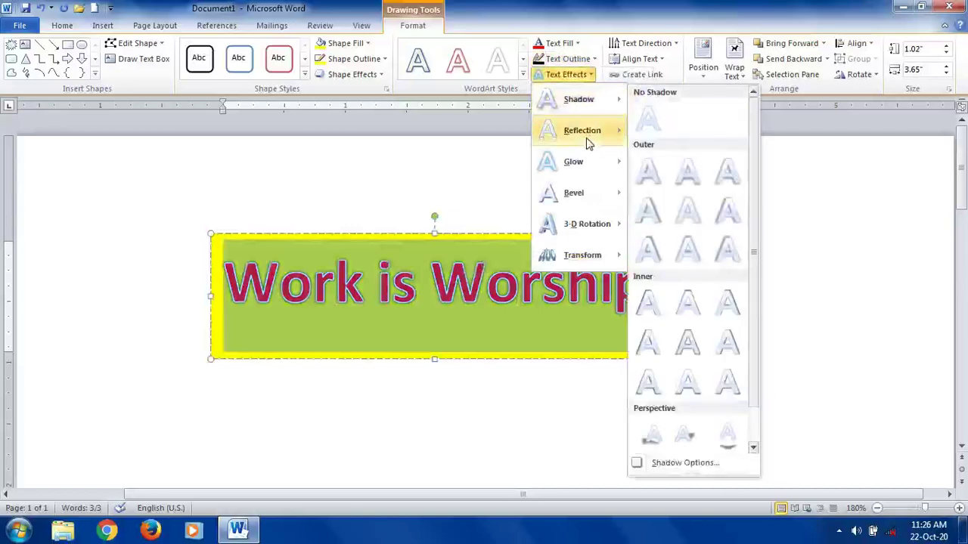
mouse_move(588, 143)
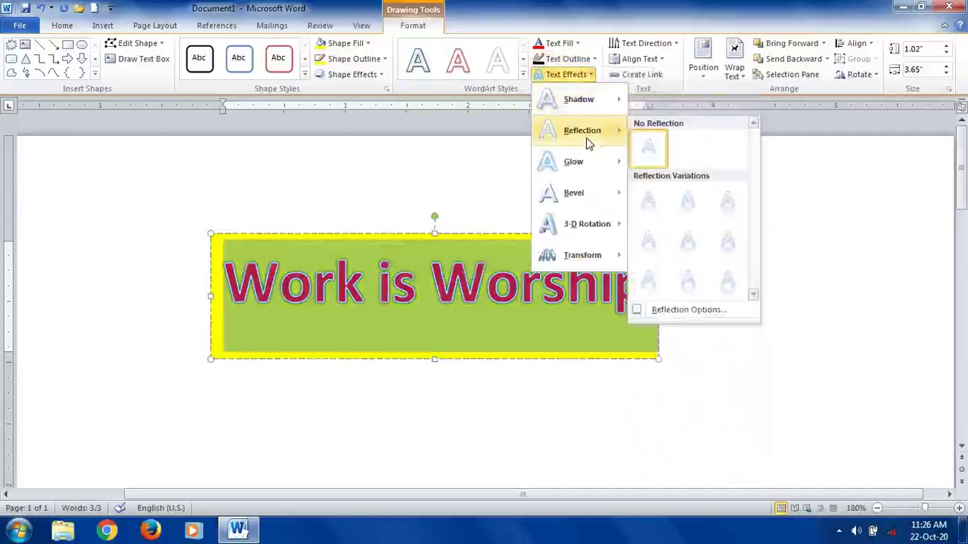
left_click(675, 279)
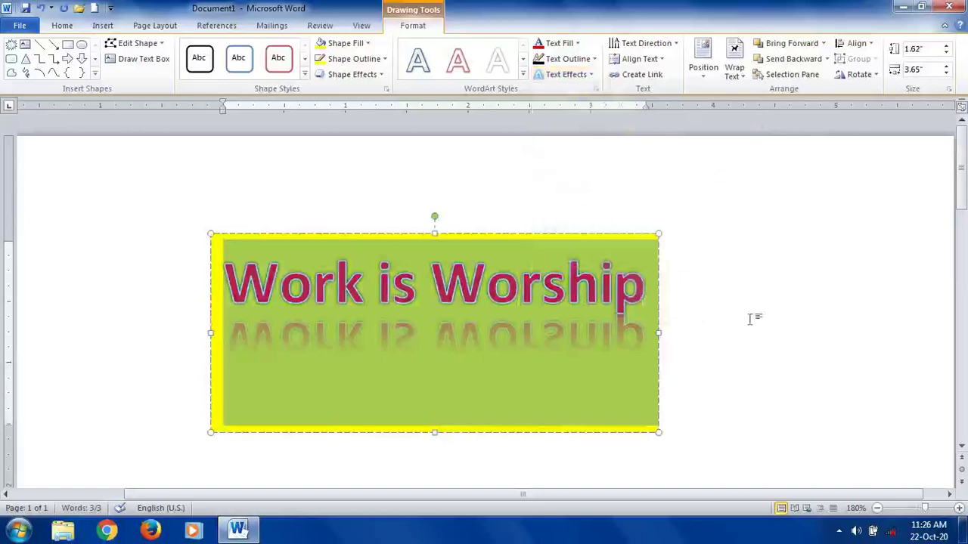
left_click(750, 318)
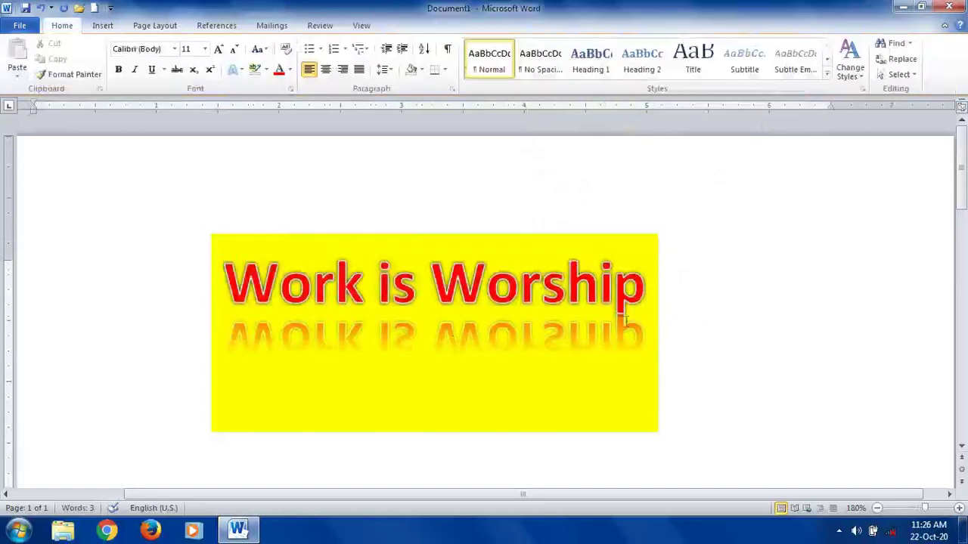
- Set the WordArt text's font to Monotype Corsiva and enlarge it to 72 pt
left_click(271, 309)
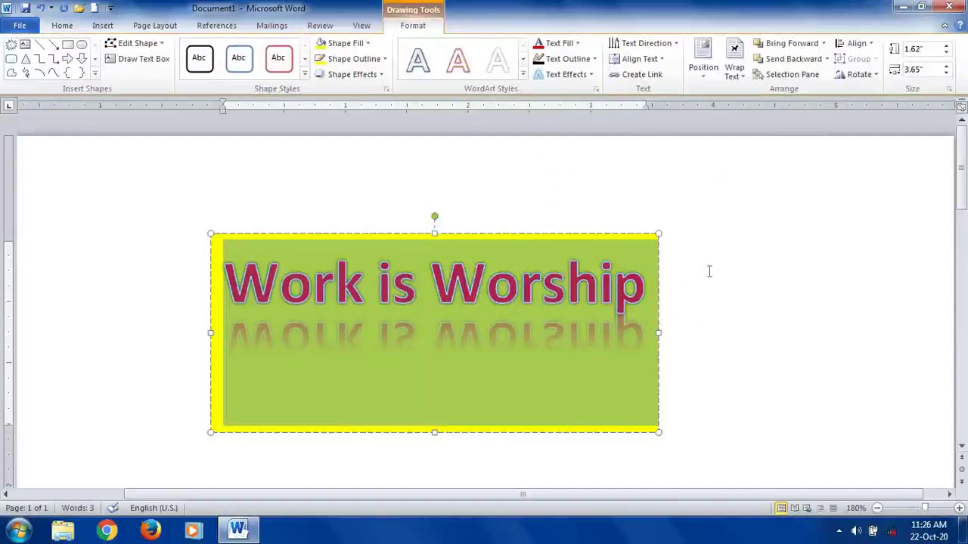
left_click(66, 25)
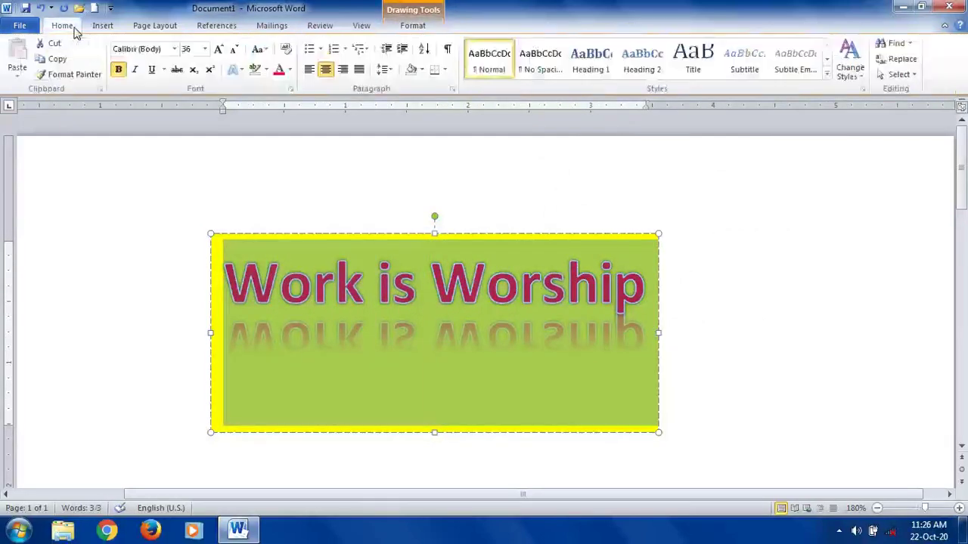
left_click(175, 50)
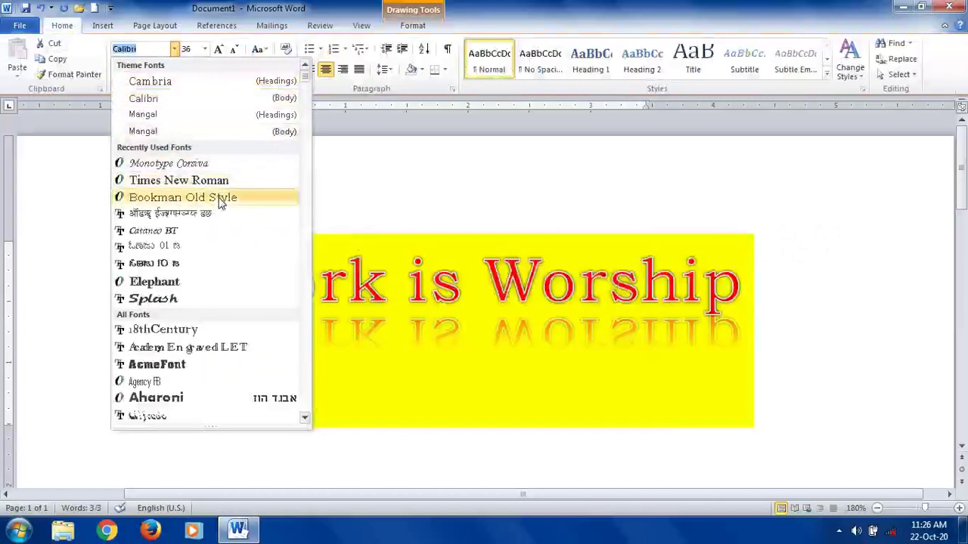
left_click(195, 165)
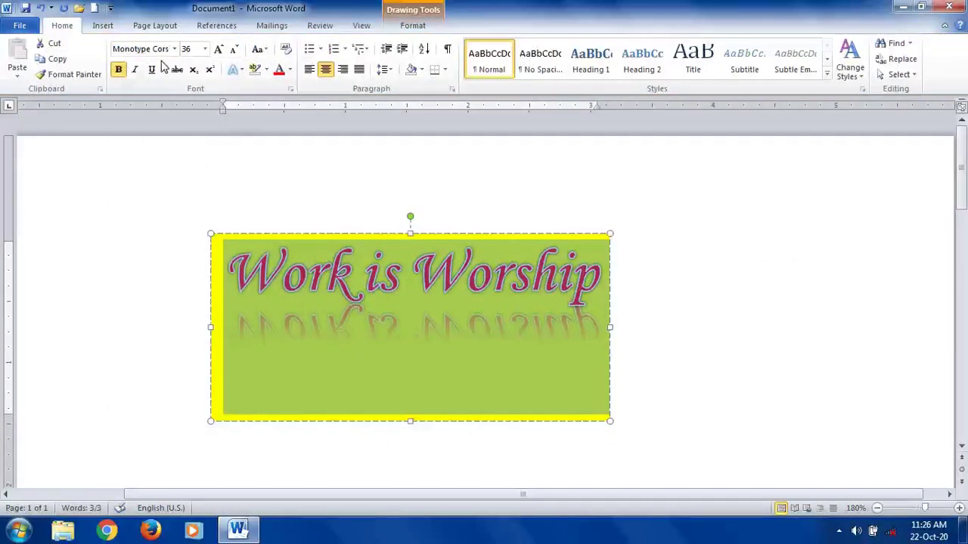
left_click(218, 50)
left_click(217, 50)
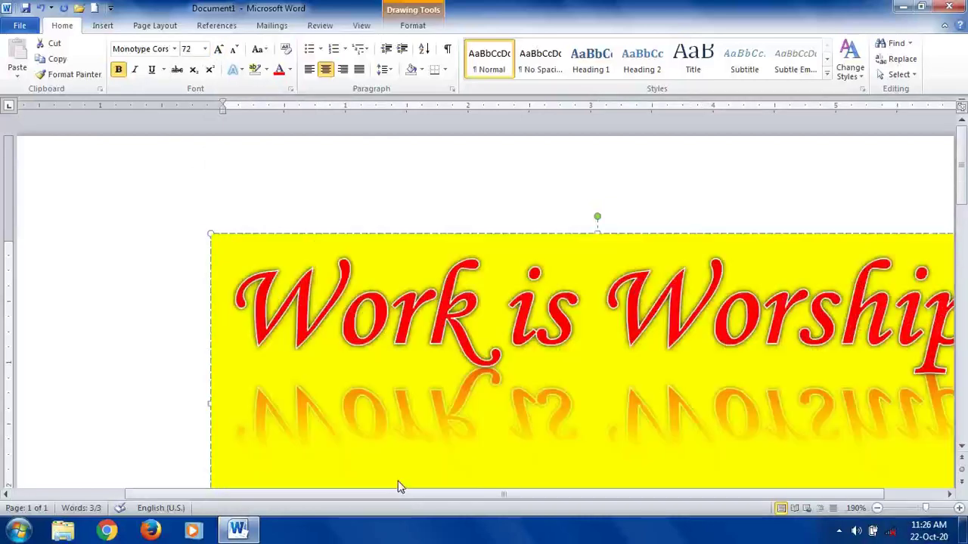
- Move the enlarged WordArt left and slightly up so it fits on the page, and widen its box toward the page's right side
scroll(361, 388, "up", 6, "ctrl")
scroll(360, 388, "up", 3, "ctrl")
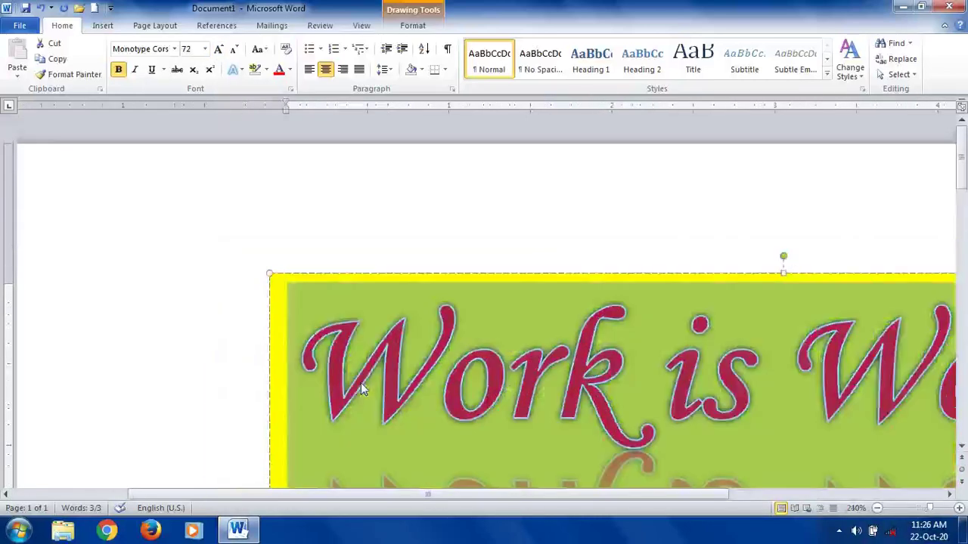
scroll(360, 382, "down", 8, "ctrl")
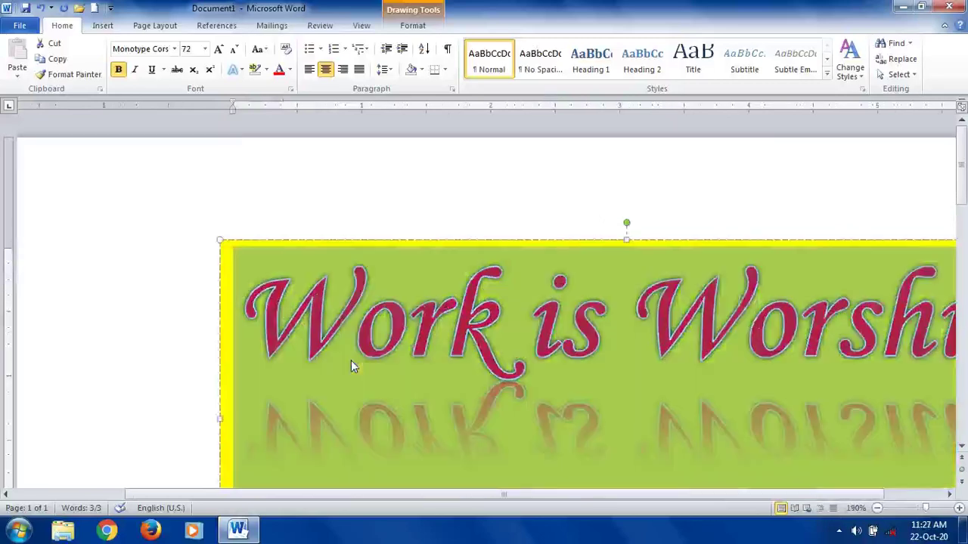
scroll(309, 321, "down", 3, "ctrl")
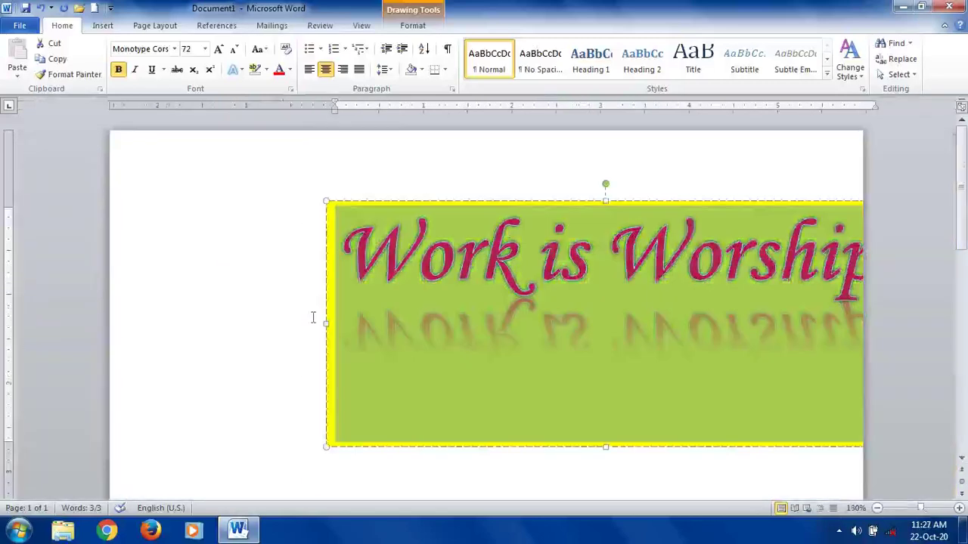
scroll(310, 318, "down", 3, "ctrl")
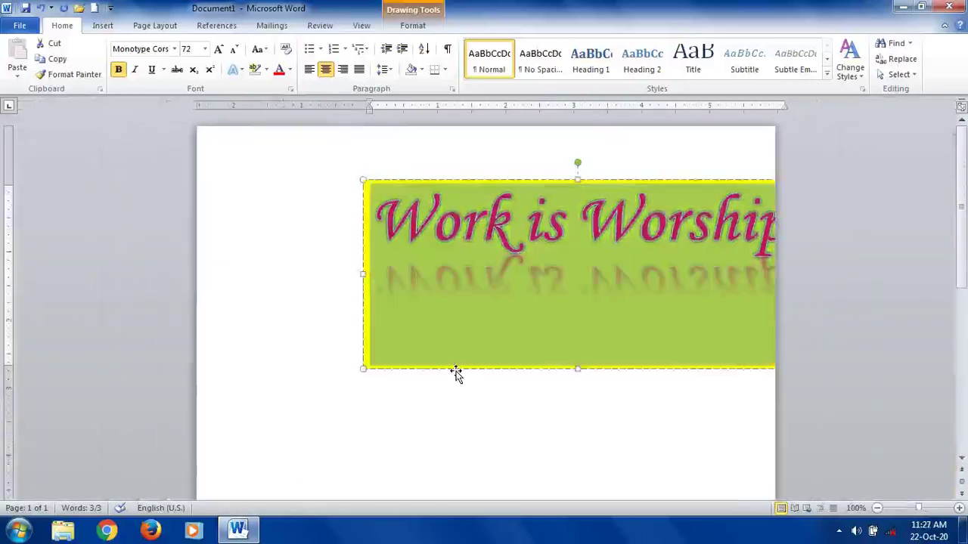
left_click_drag(455, 372, 310, 357)
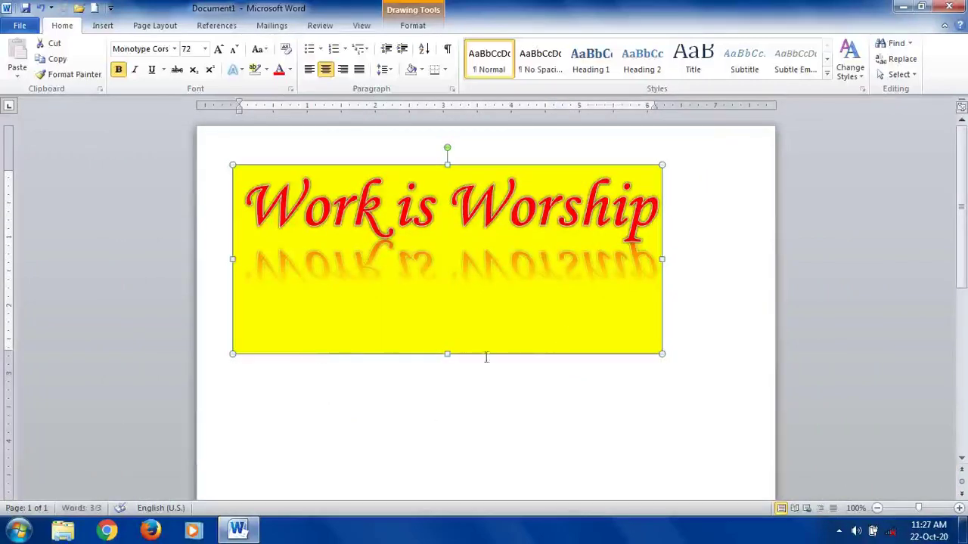
left_click_drag(663, 258, 711, 257)
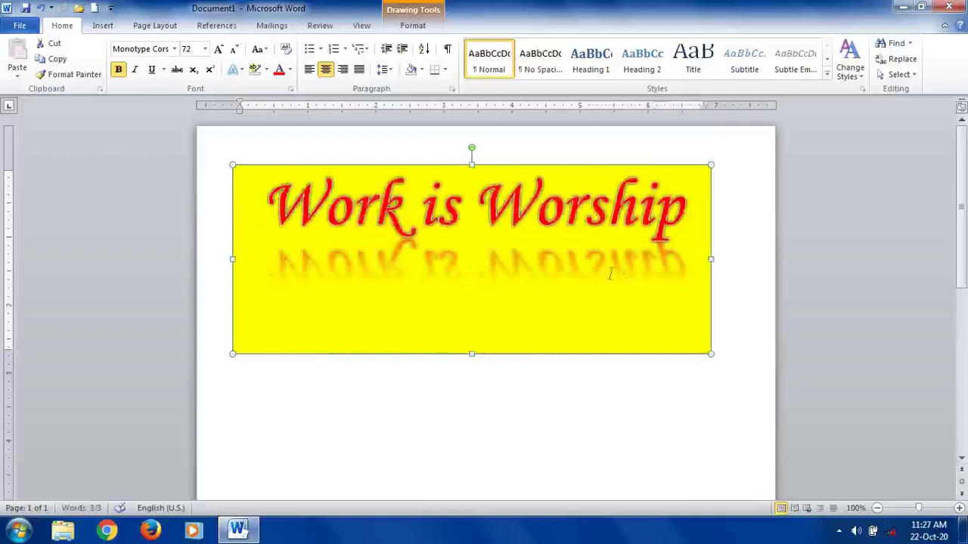